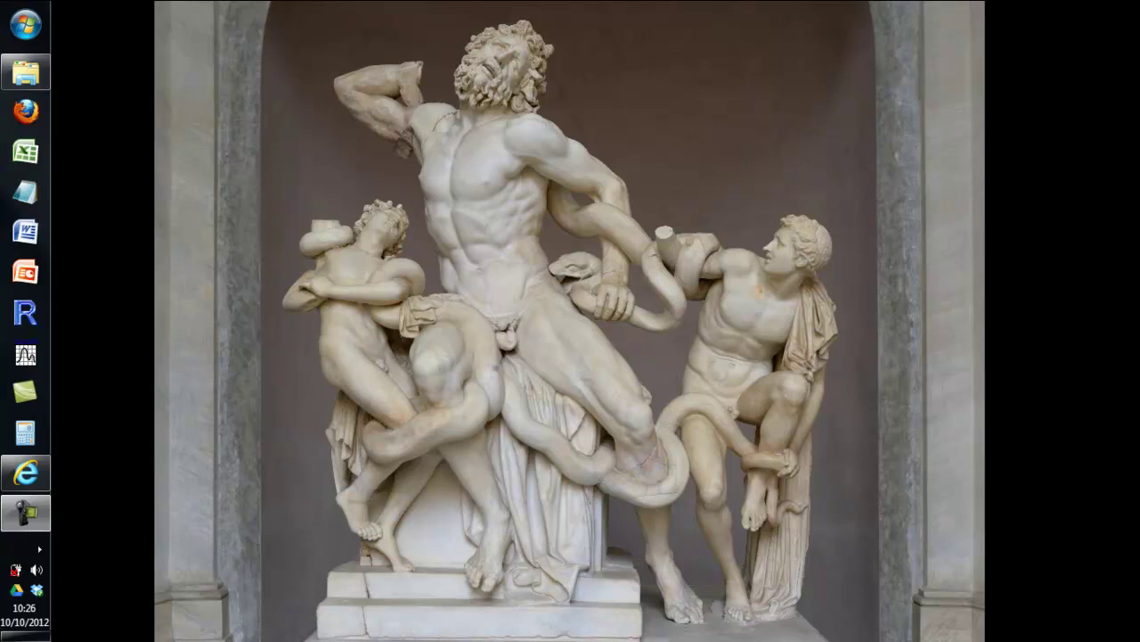
- In Internet Explorer, download CHESSSS fr.zip from the CHESSSS site's Download page and save it
click(29, 473)
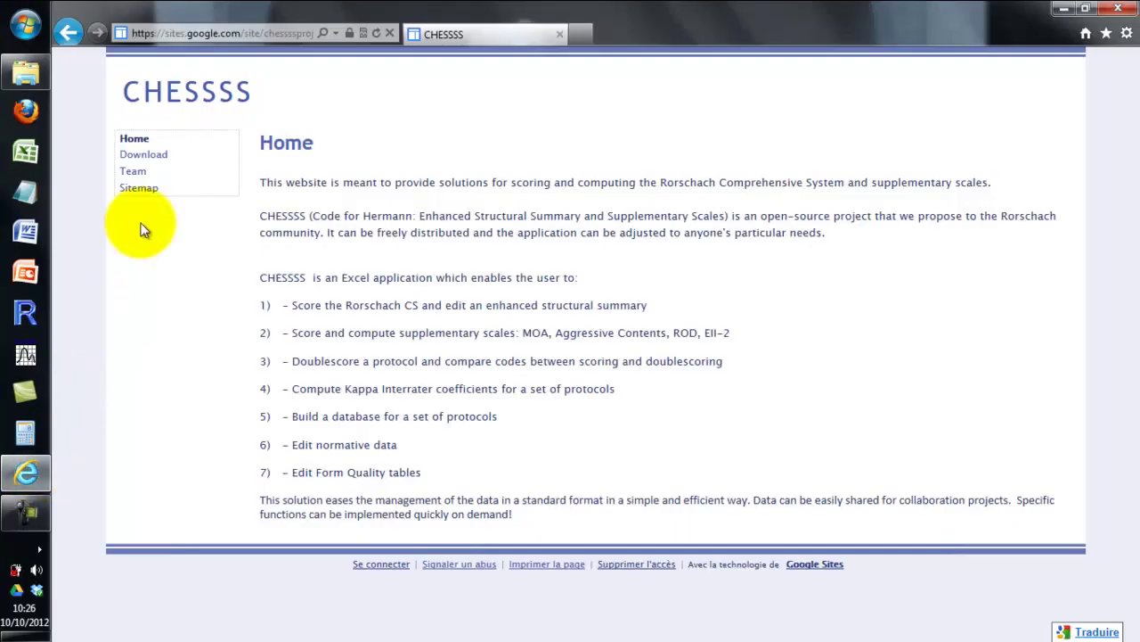
click(151, 159)
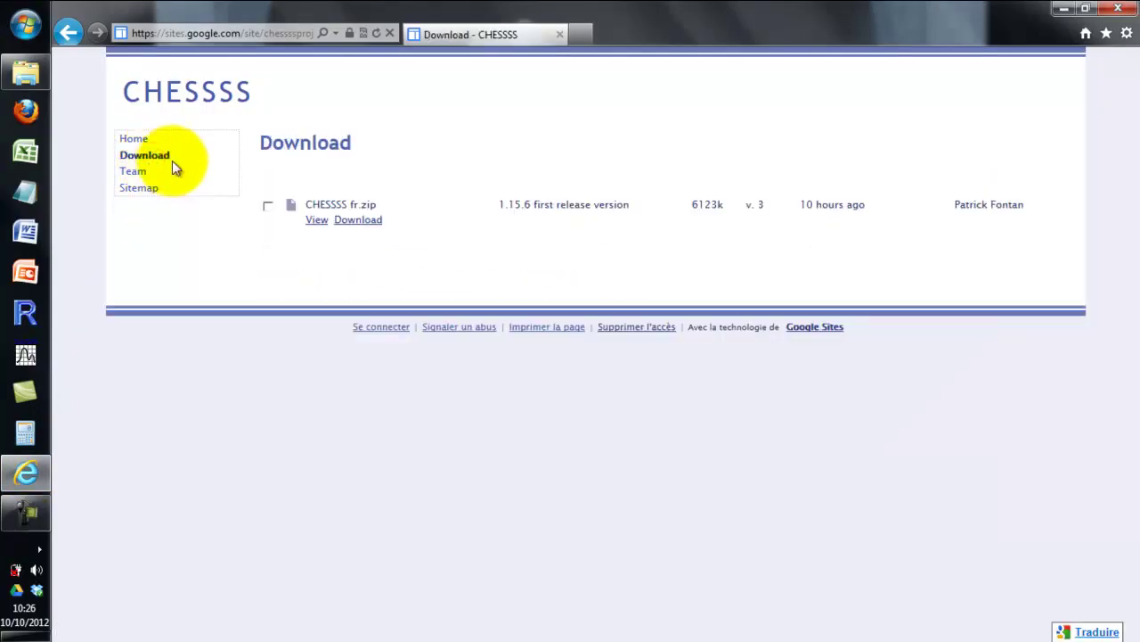
click(349, 221)
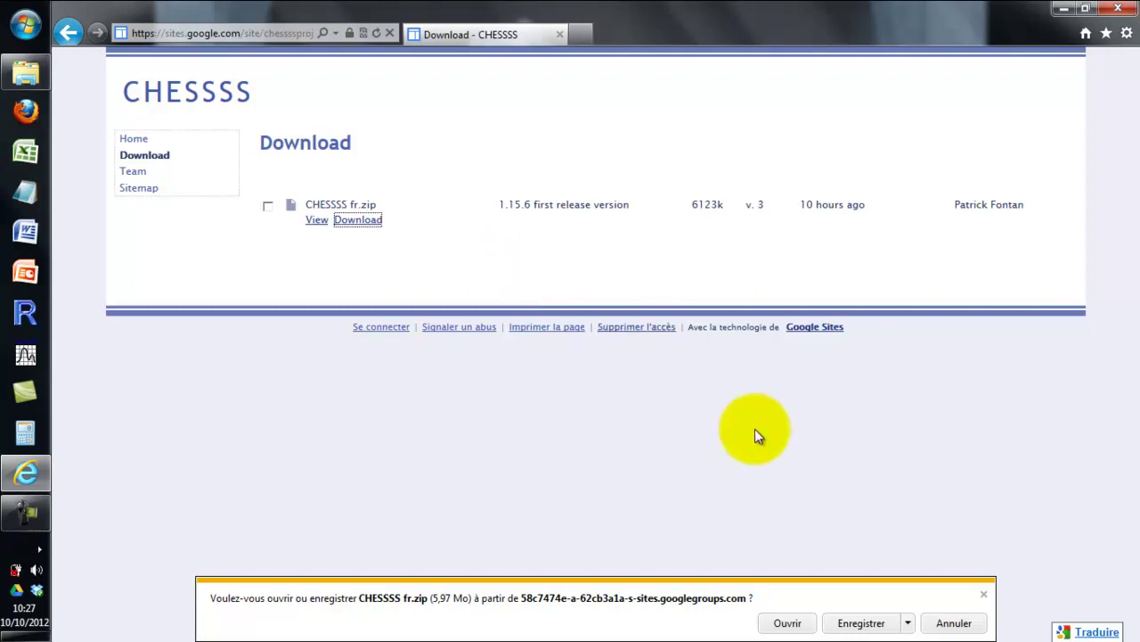
click(850, 623)
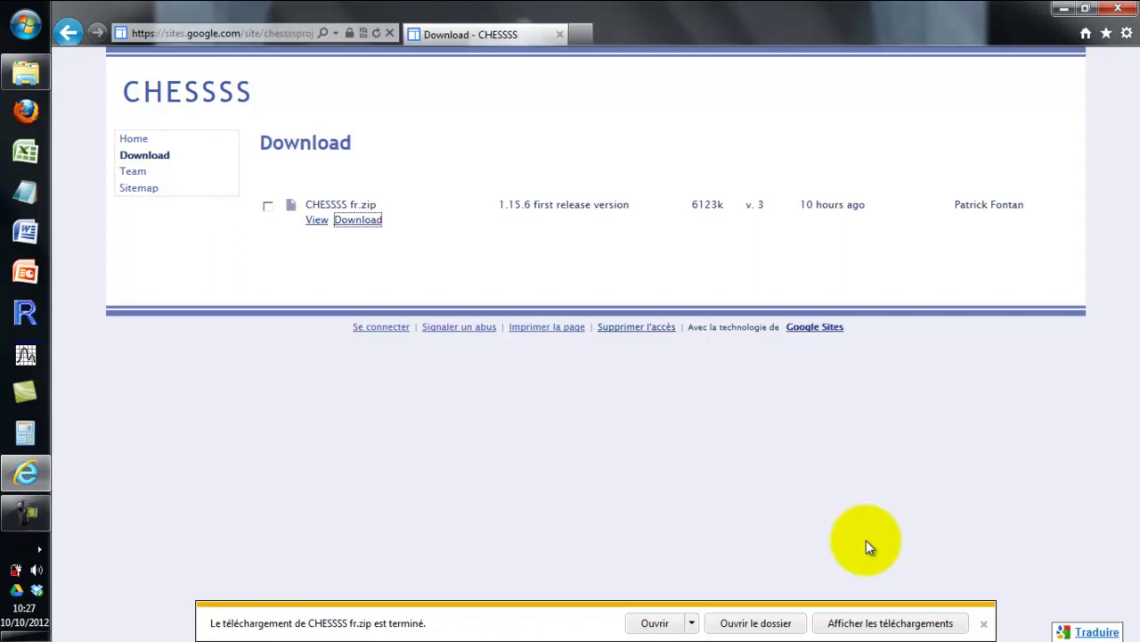
- Show the downloaded archive in its folder, close the browser, and copy the CHESSSS fr folder from the archive to the desktop (Bureau)
click(759, 622)
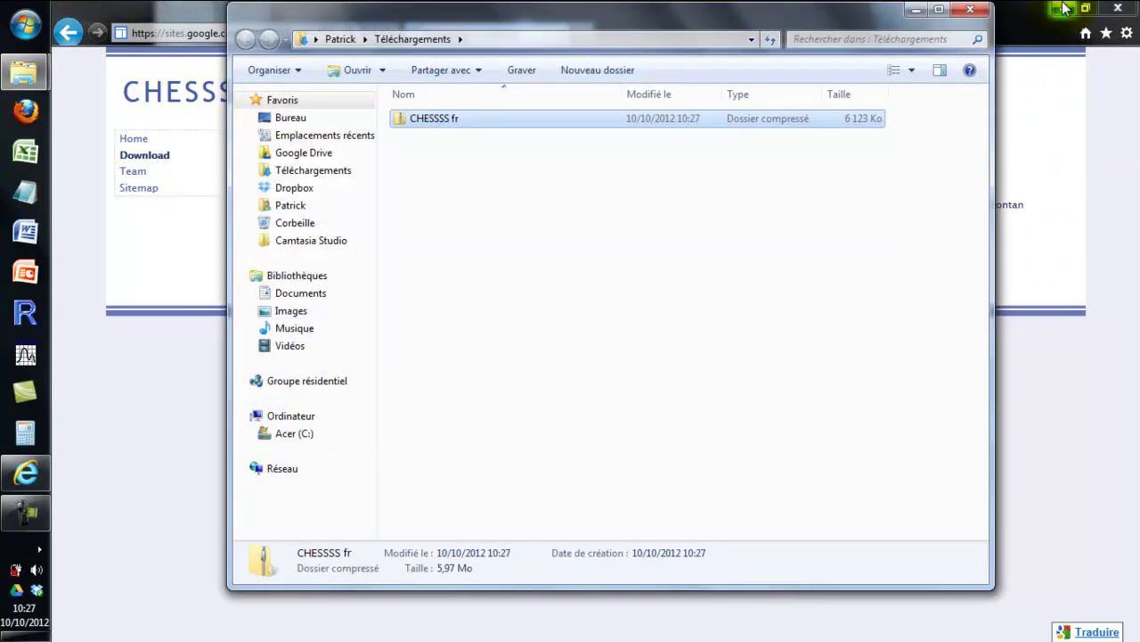
click(1120, 9)
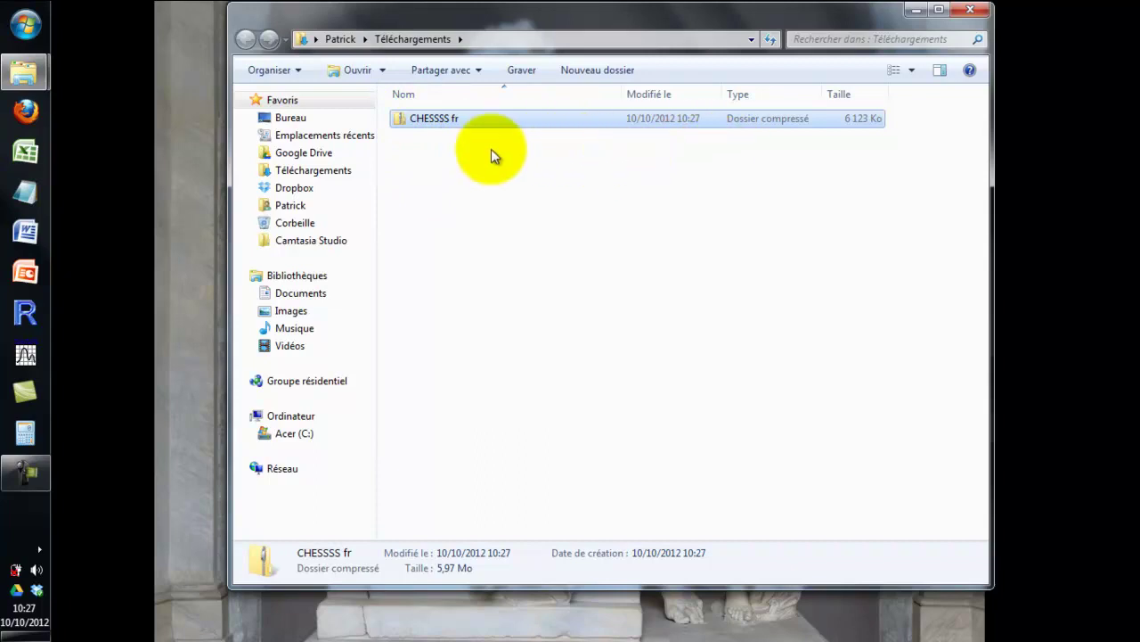
double_click(416, 121)
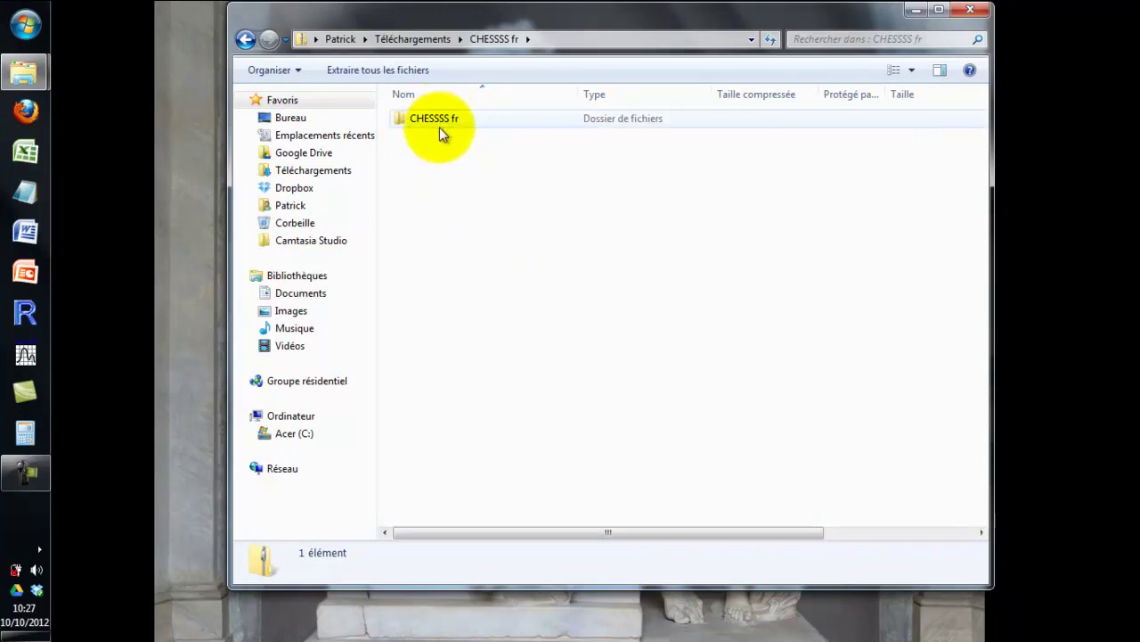
drag(440, 122, 296, 125)
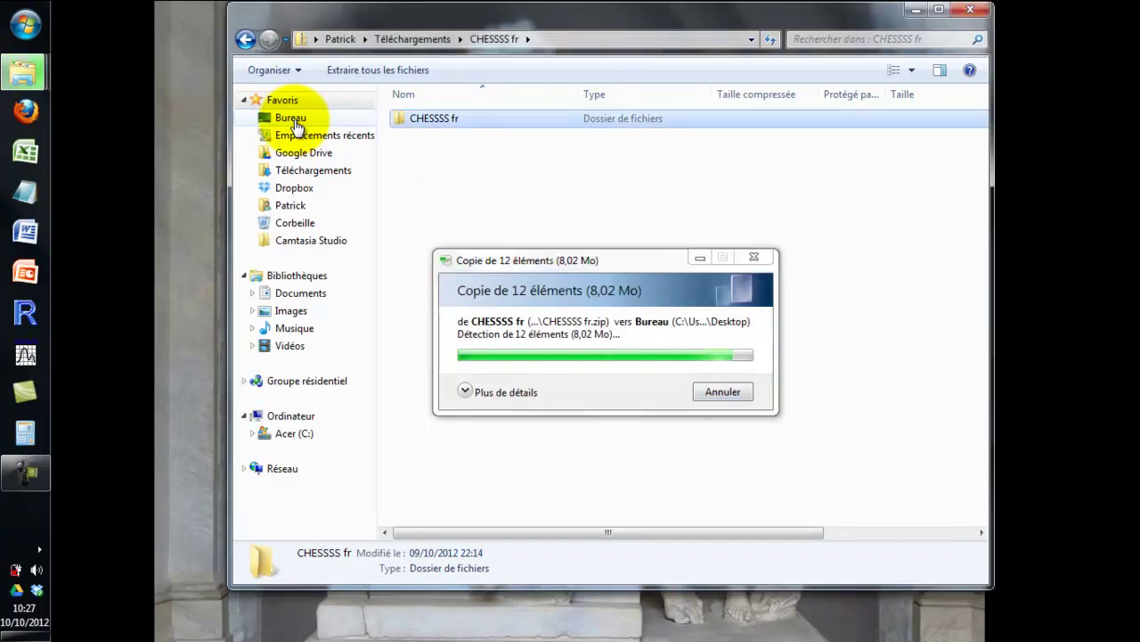
- Add the desktop's CHESSSS fr folder to the Explorer favorites (Favoris) and open it from there
click(292, 119)
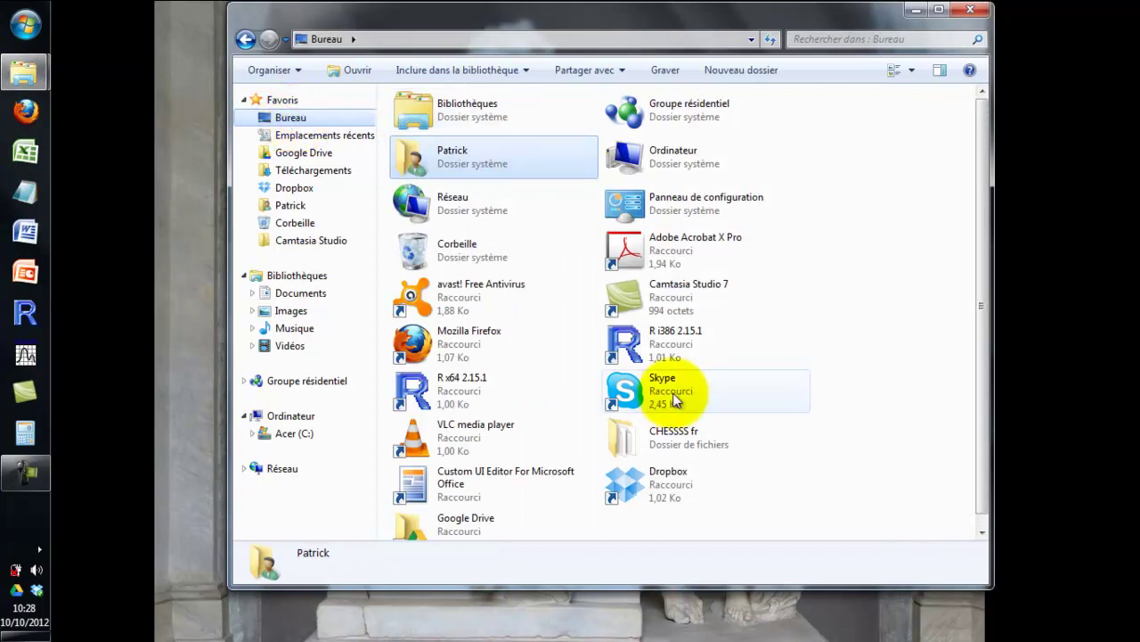
click(701, 433)
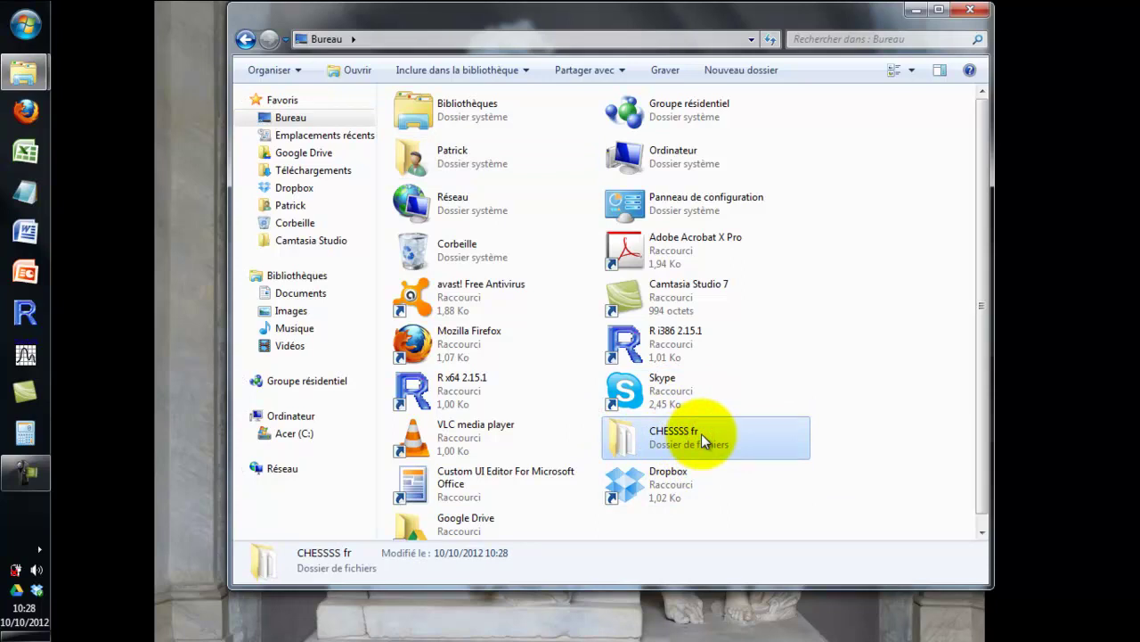
drag(702, 433, 284, 107)
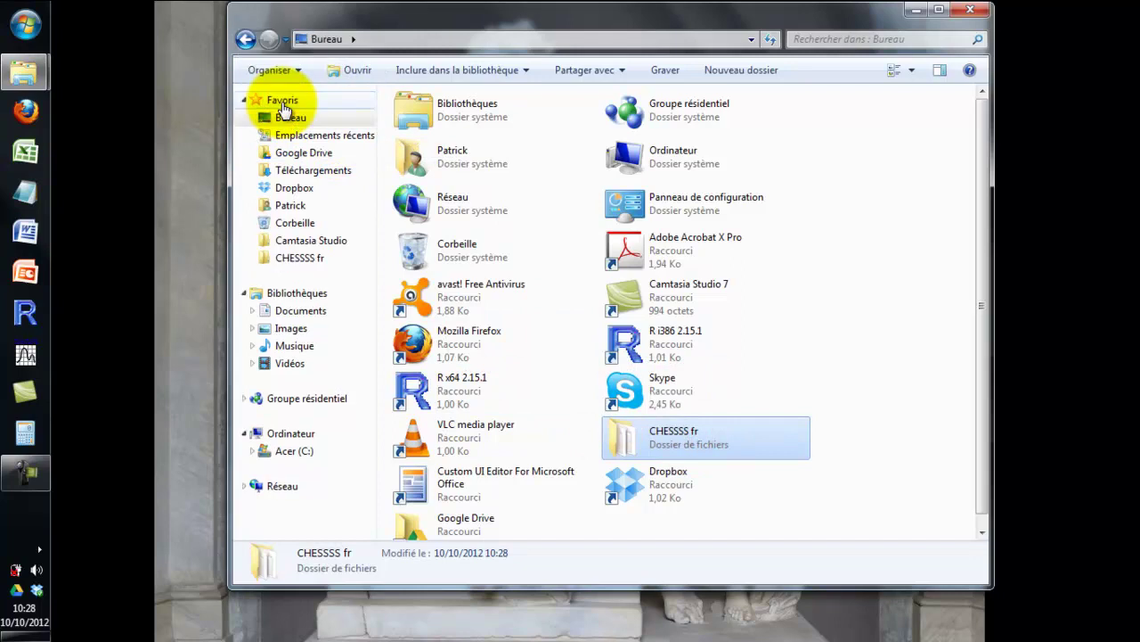
click(311, 261)
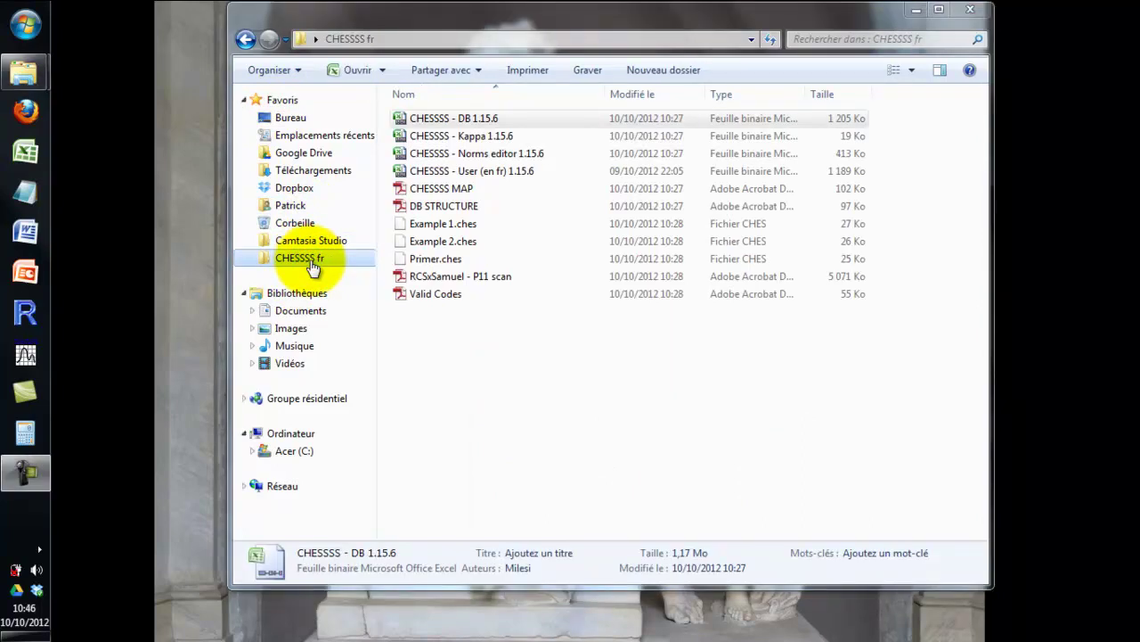
- Review the four CHESSSS Excel workbooks in the folder: DB, Kappa, Norms editor and User (en fr)
click(523, 121)
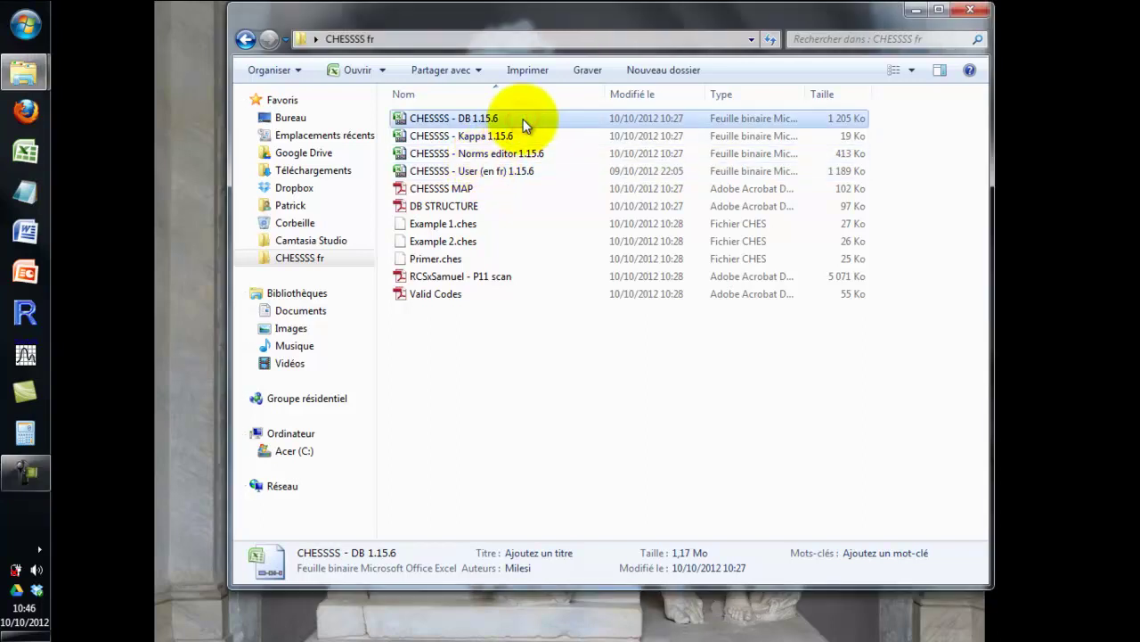
key(shift+Down)
key(shift+Down)
key(shift+Down)
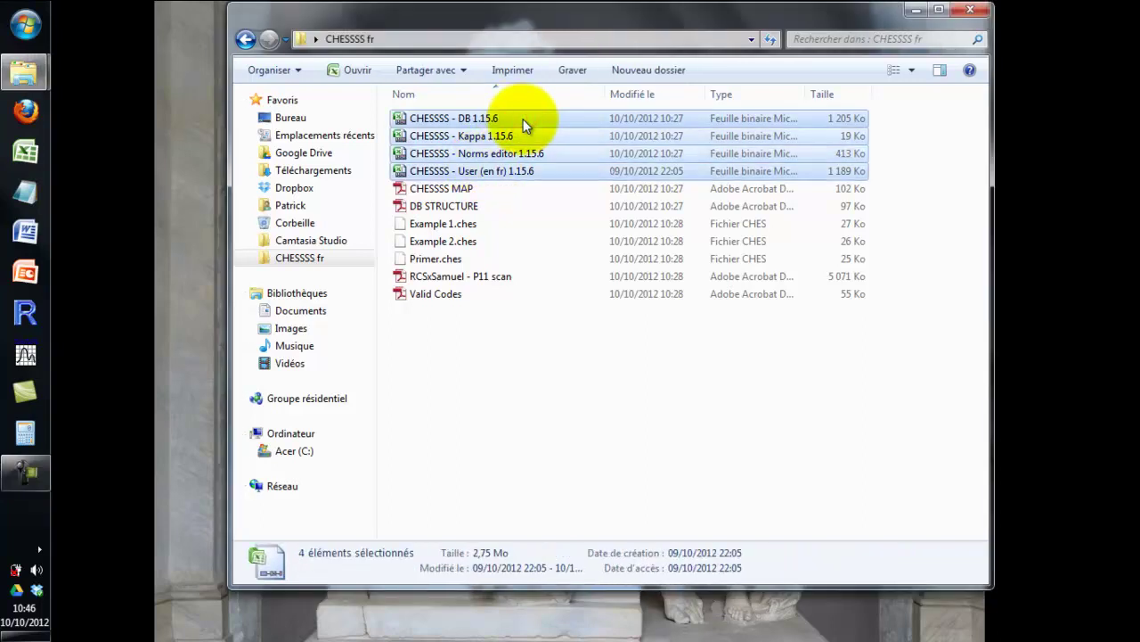
click(540, 170)
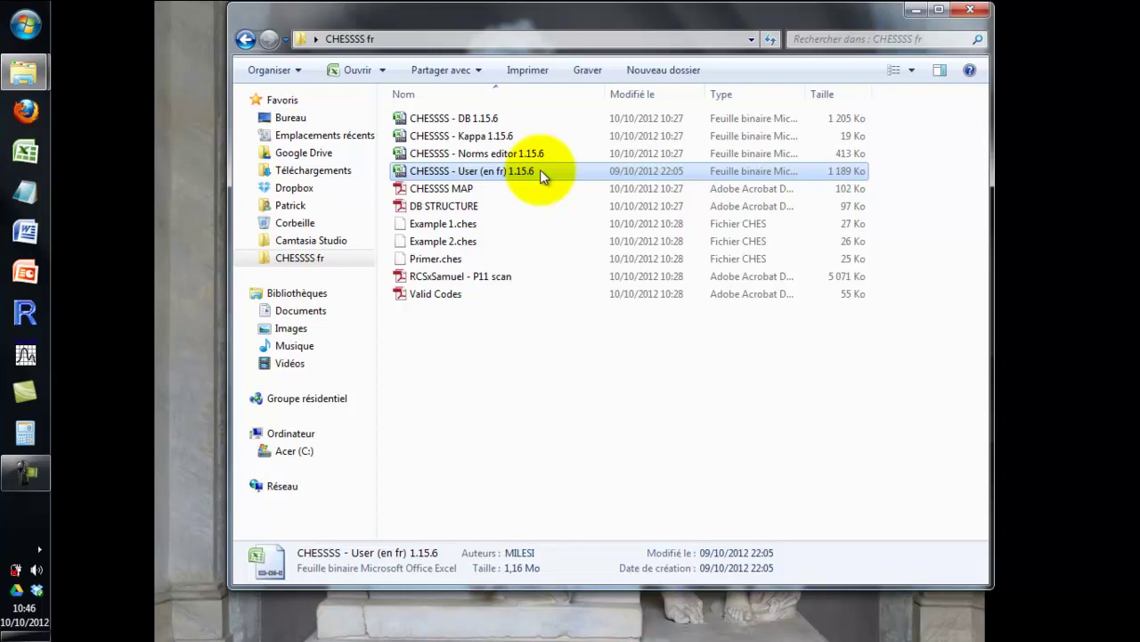
click(517, 134)
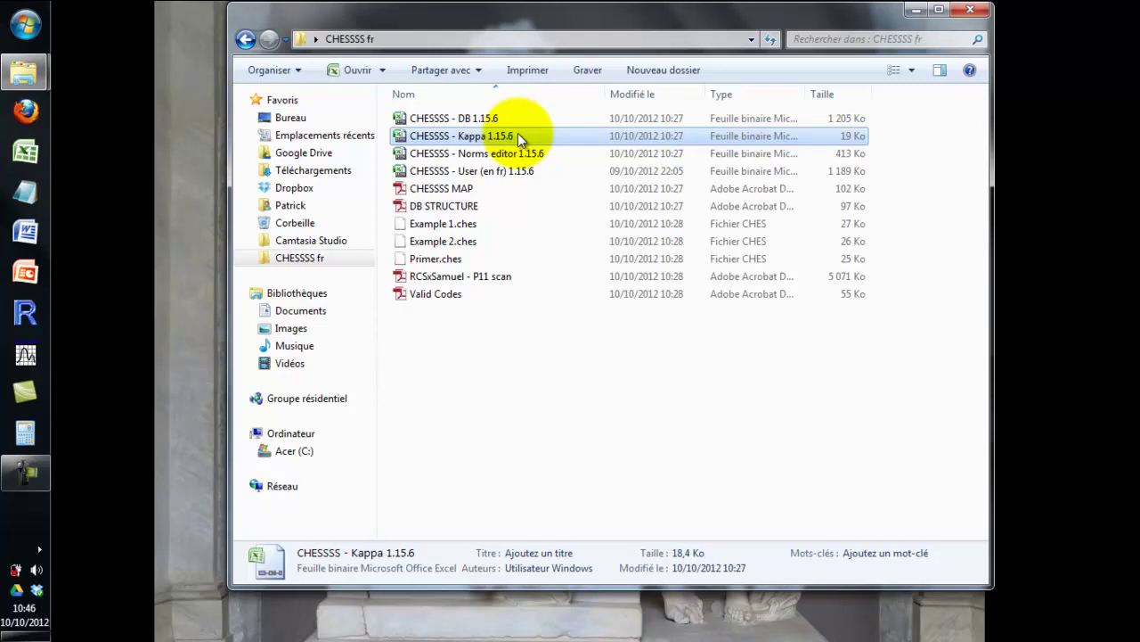
click(501, 123)
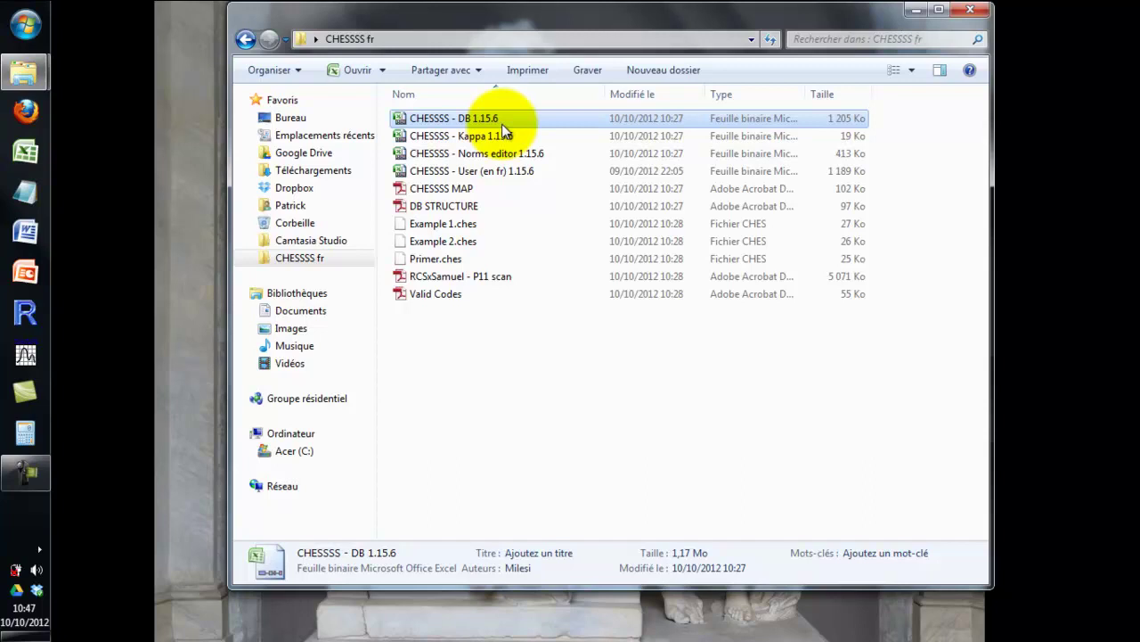
click(503, 153)
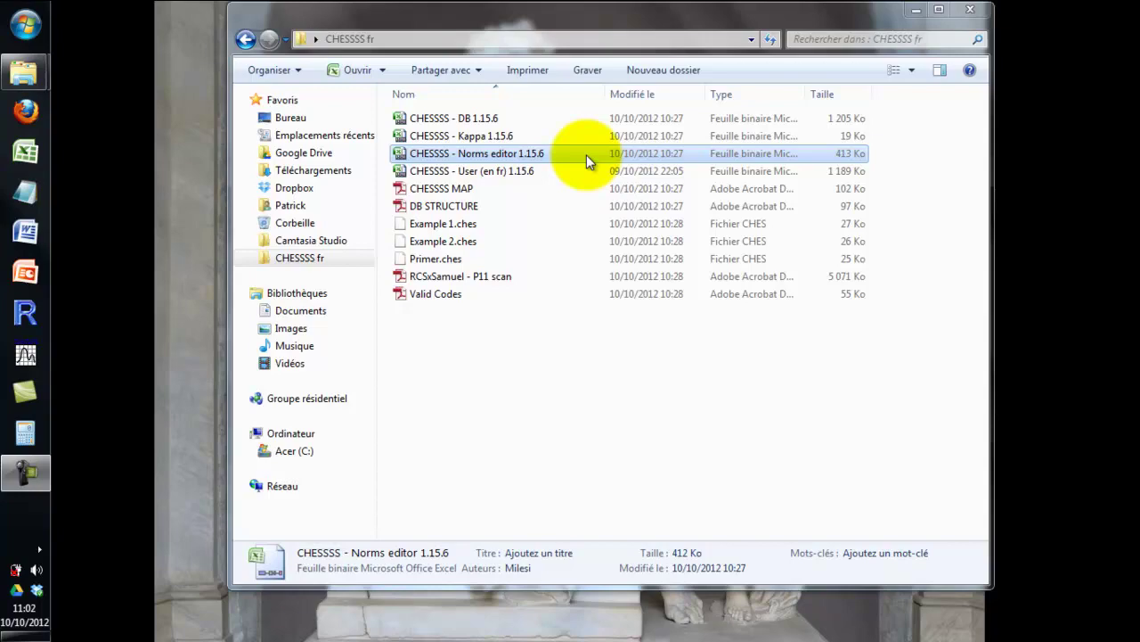
- View the CHESSSS MAP, DB STRUCTURE and Valid Codes PDFs one after another, closing each after viewing
double_click(552, 188)
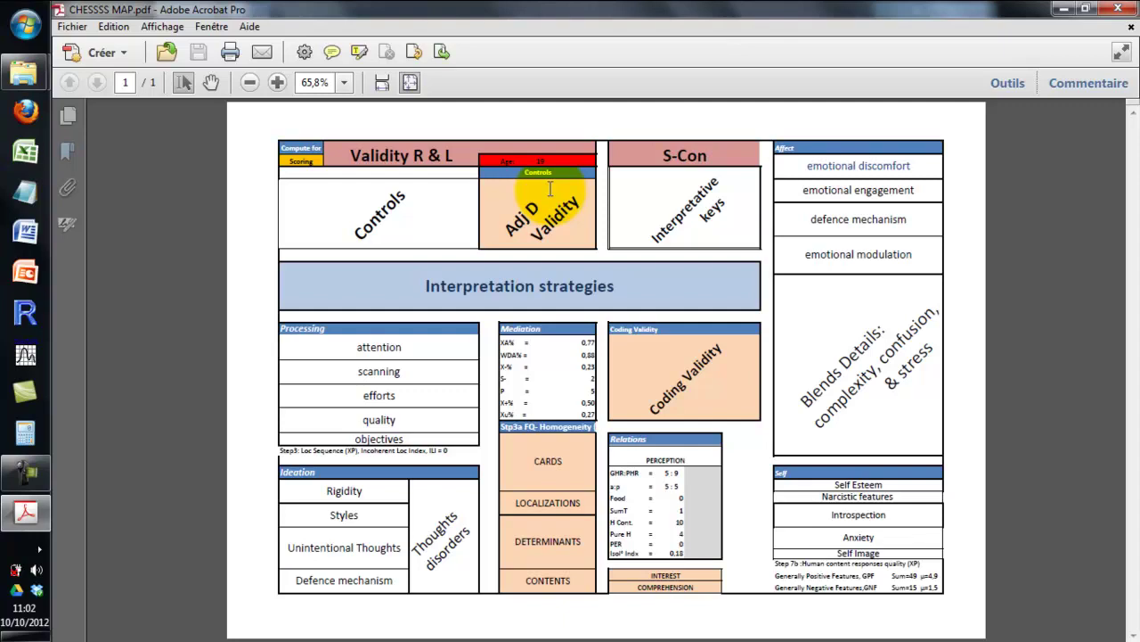
click(1118, 9)
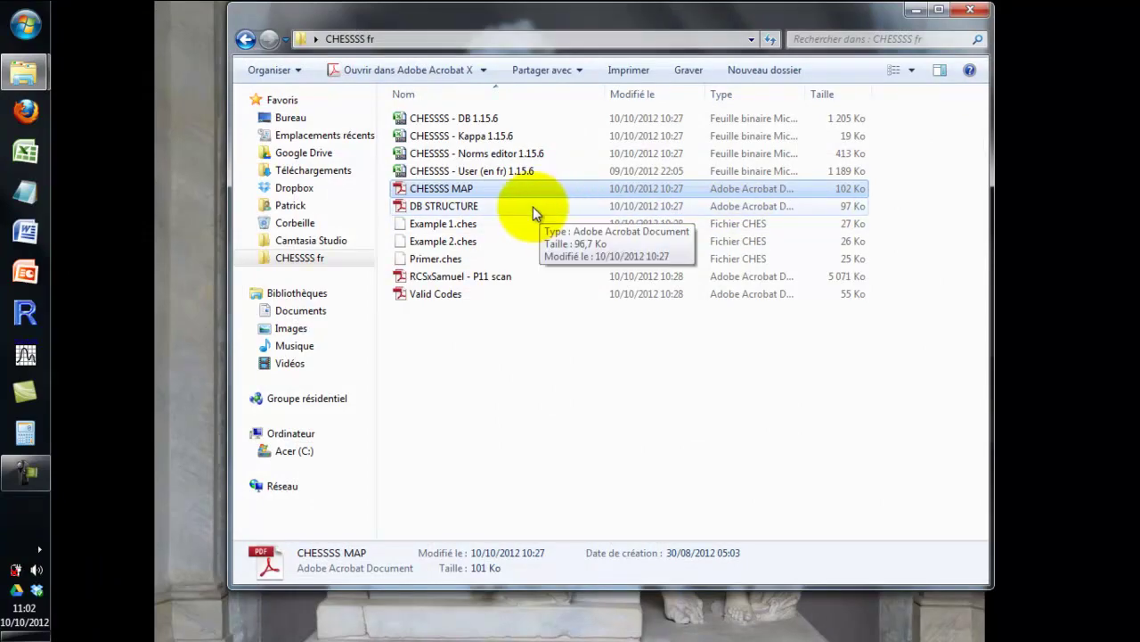
double_click(533, 207)
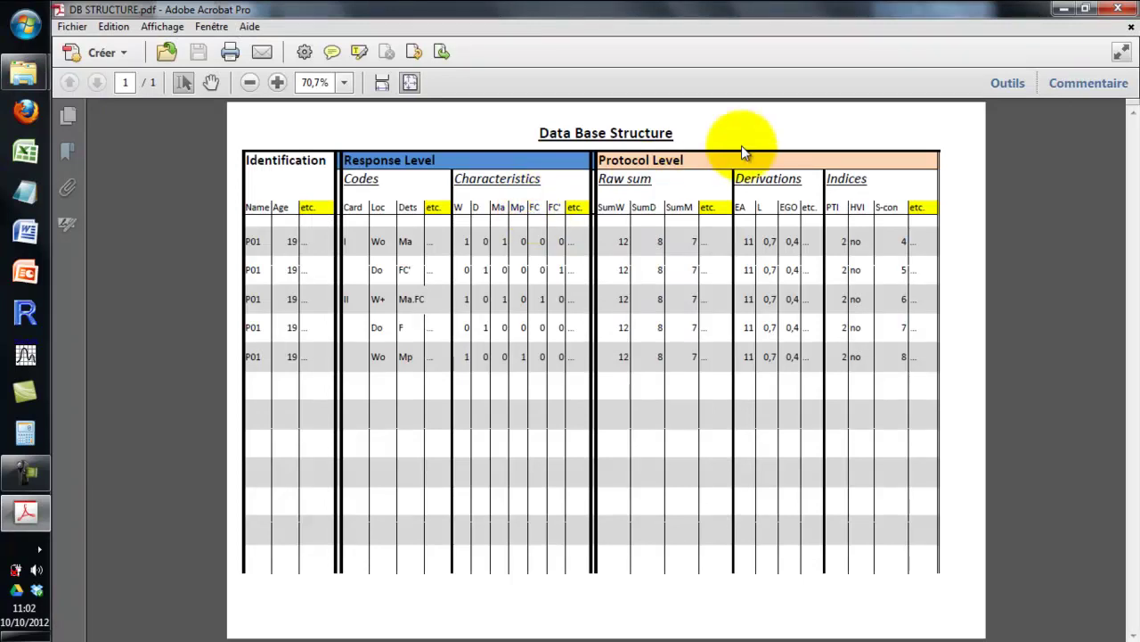
click(1121, 9)
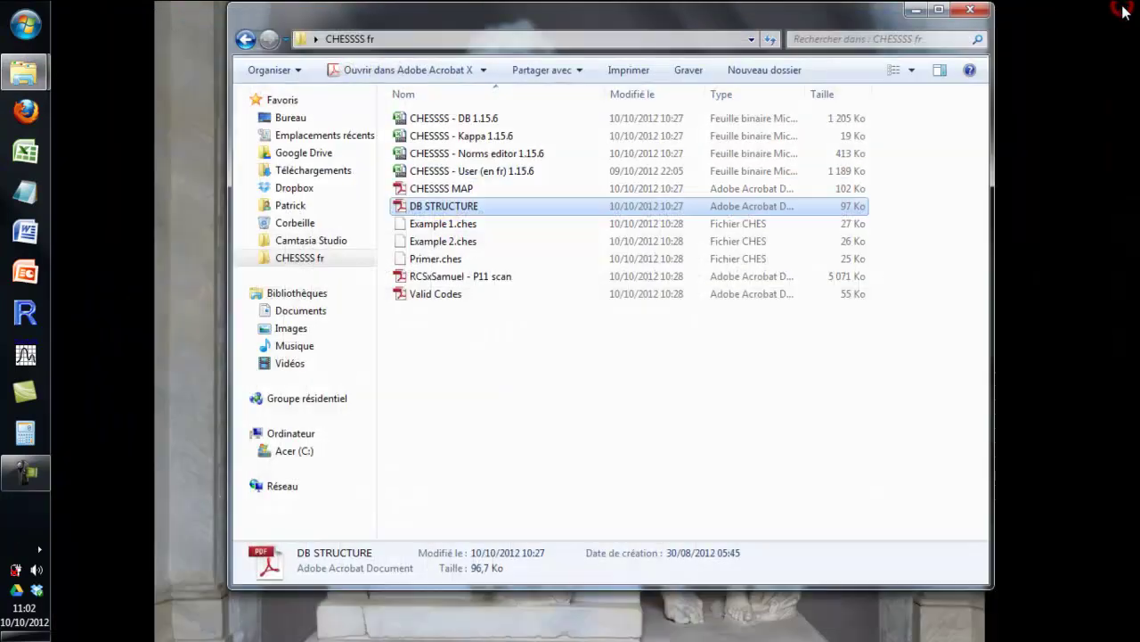
double_click(463, 297)
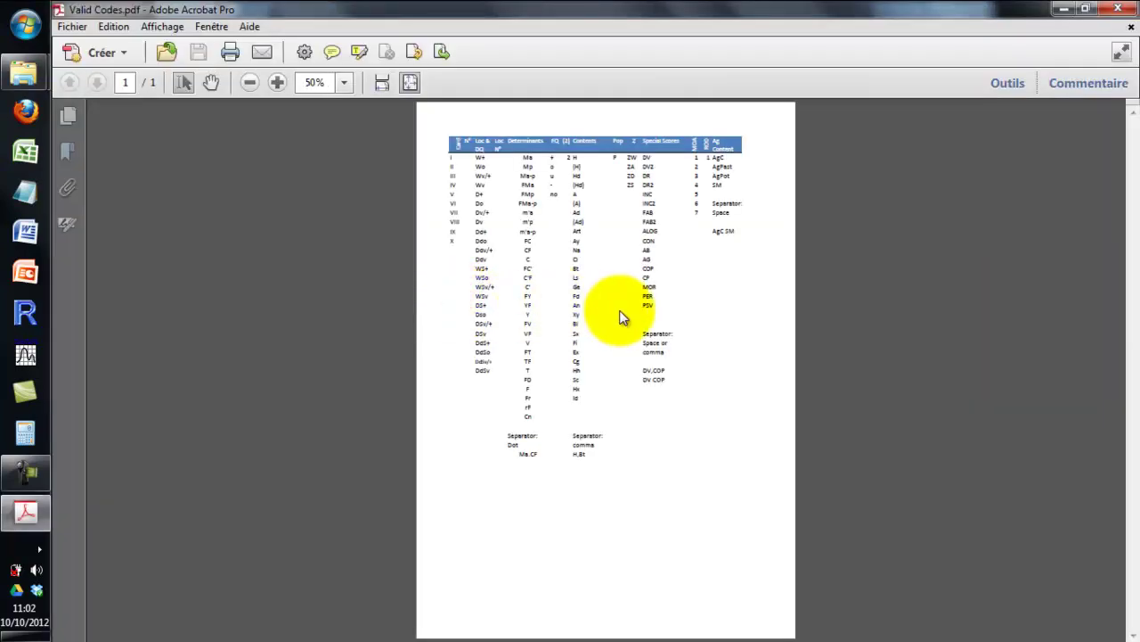
click(1117, 9)
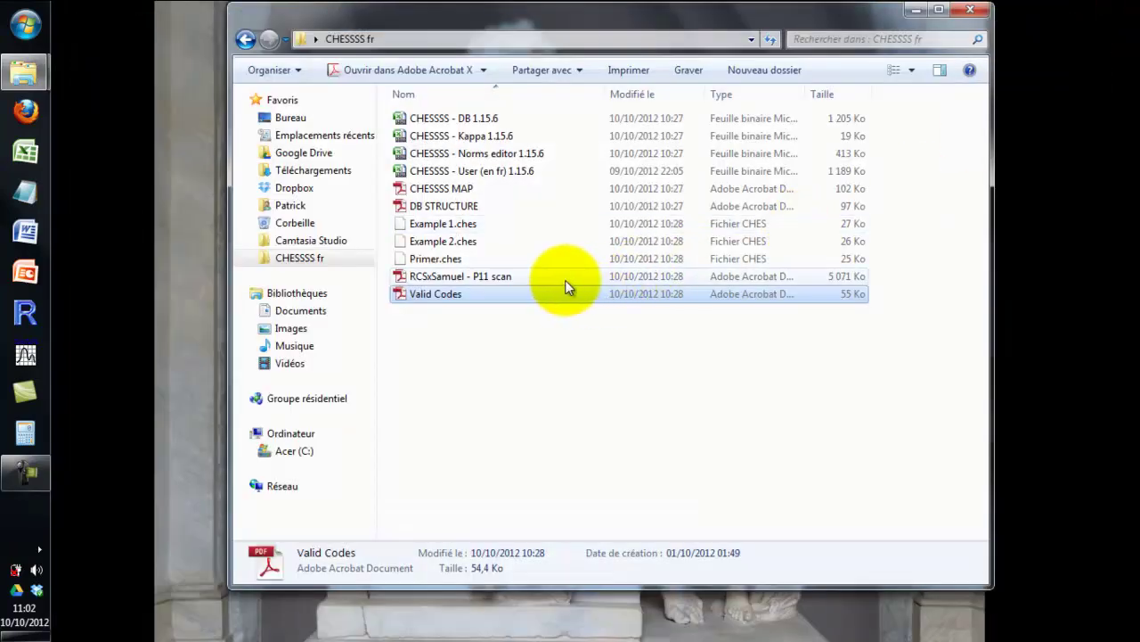
- Open the P11 scan PDF, browse its handwritten protocol pages, and close it
click(567, 279)
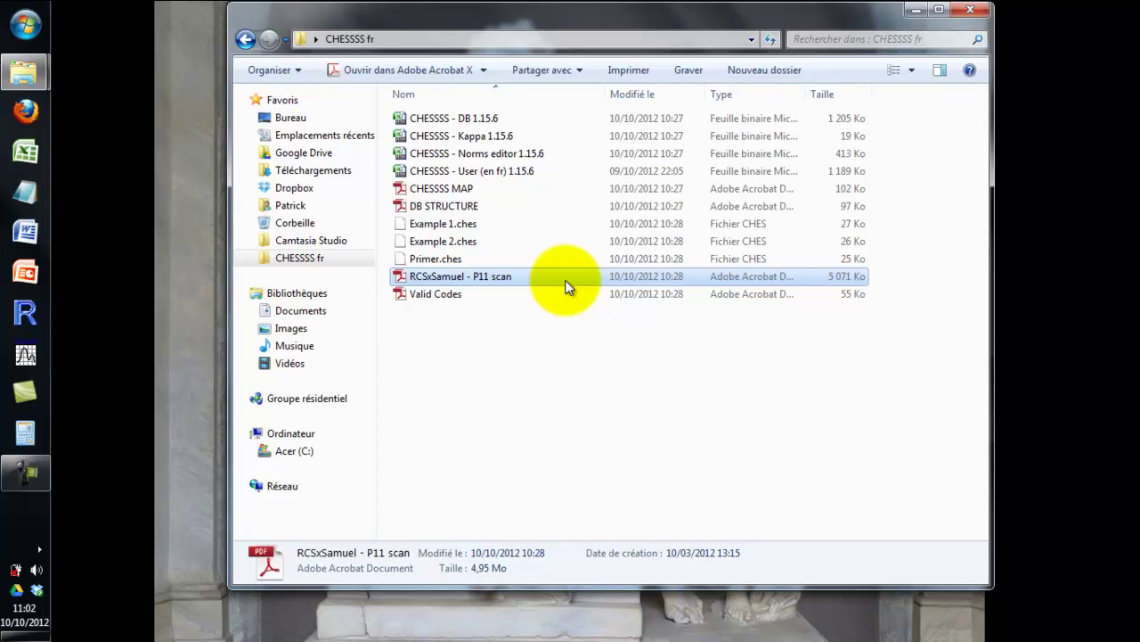
double_click(565, 281)
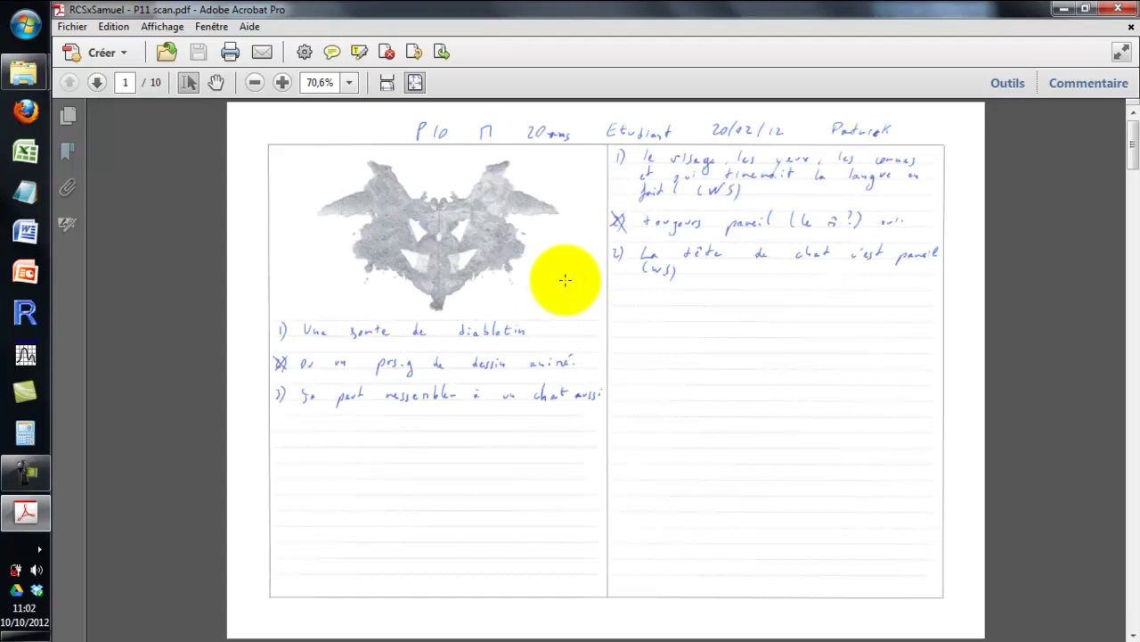
scroll(566, 280, down, 3)
scroll(566, 280, up, 3)
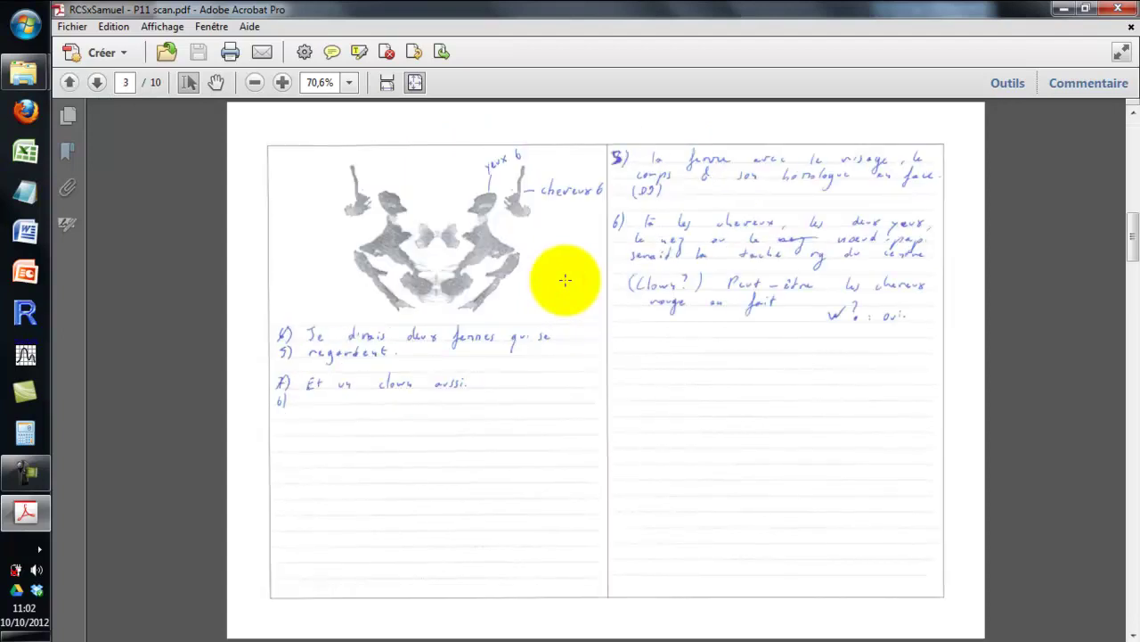
click(1119, 9)
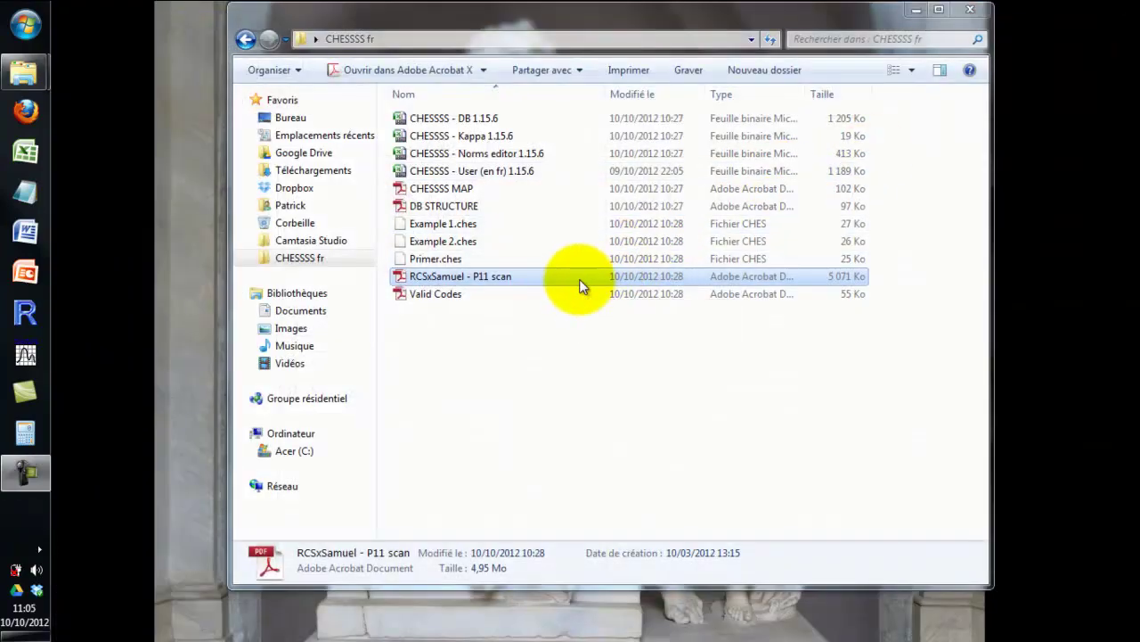
- Point out the three protocol files Example 1.ches, Example 2.ches and Primer.ches by selecting them
click(566, 230)
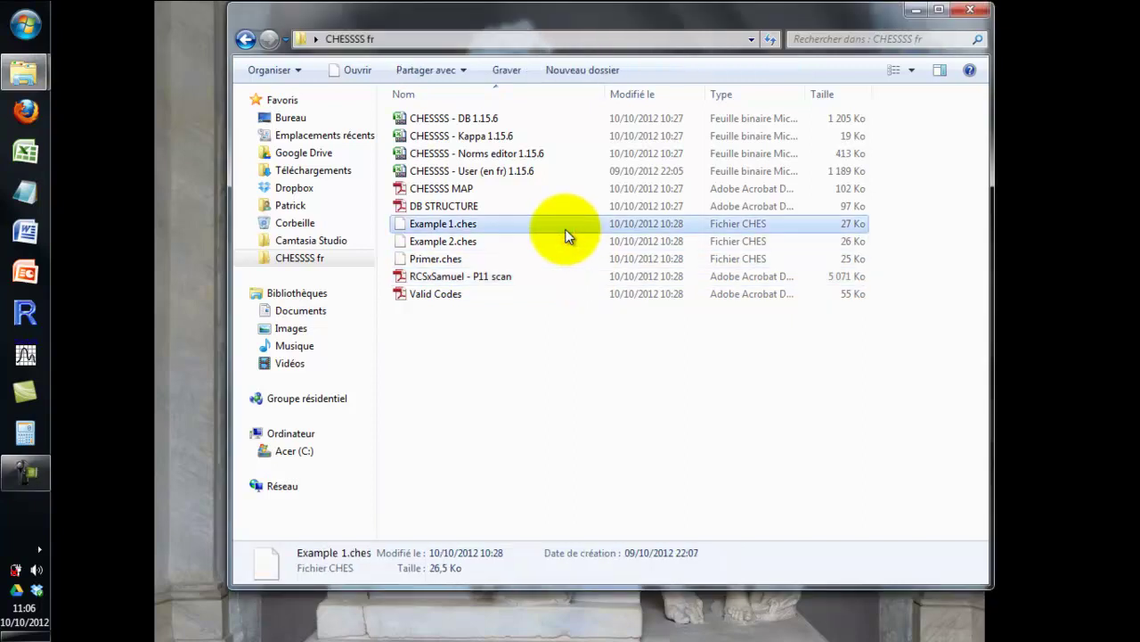
key(shift+Down)
key(shift+Down)
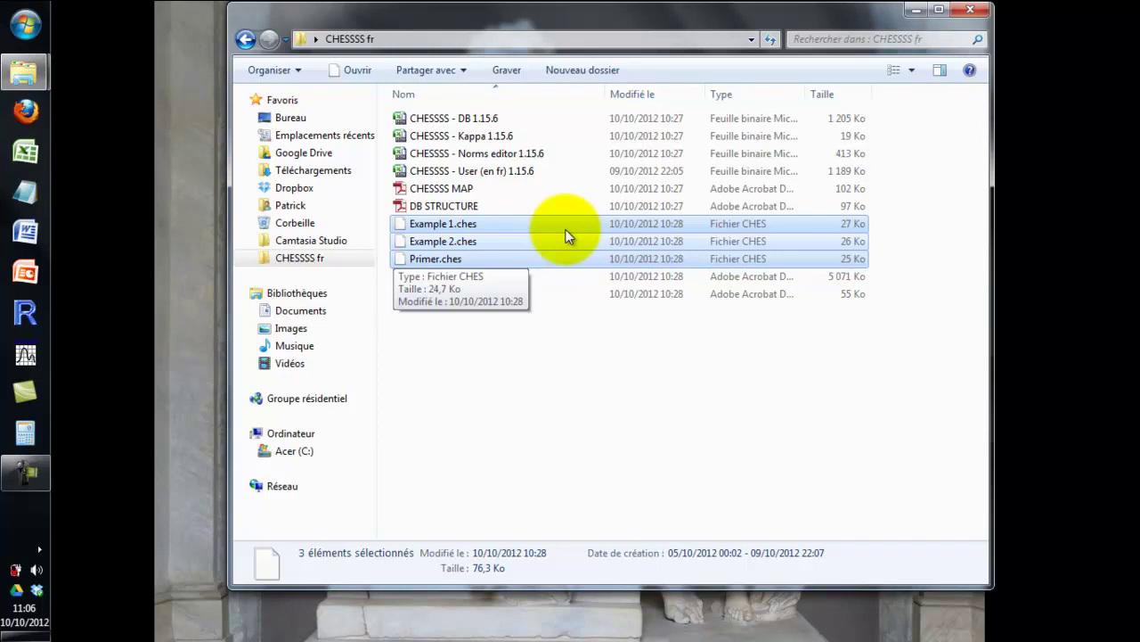
click(567, 230)
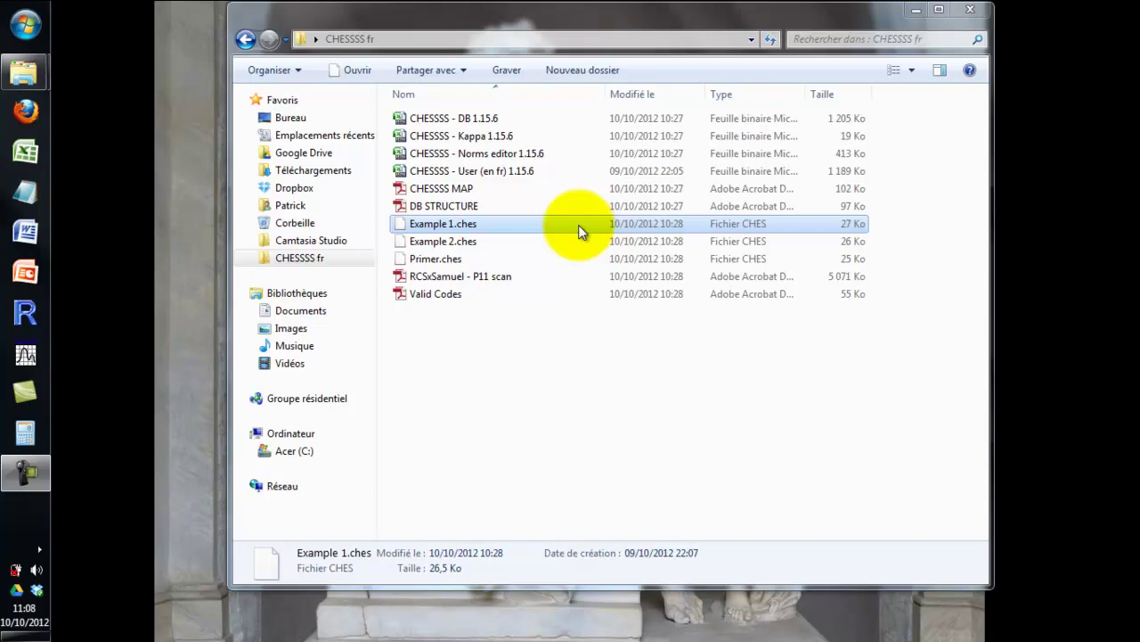
- Open the CHESSSS - User (en fr) 1.15.6 workbook in Excel and enable its macros with Activer ce contenu
click(525, 177)
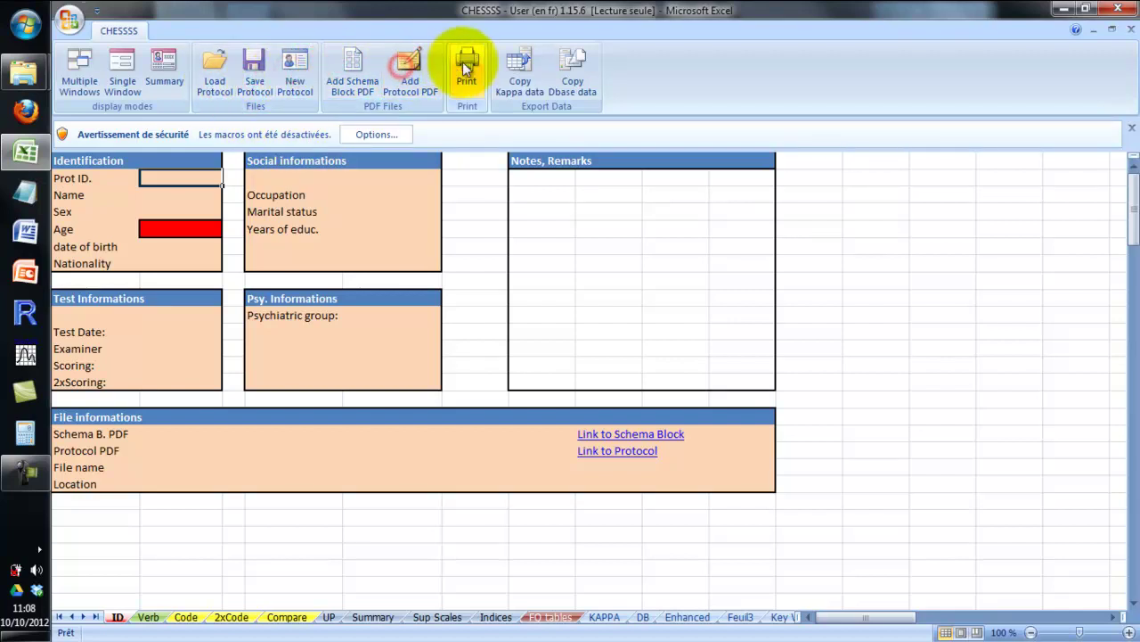
click(379, 135)
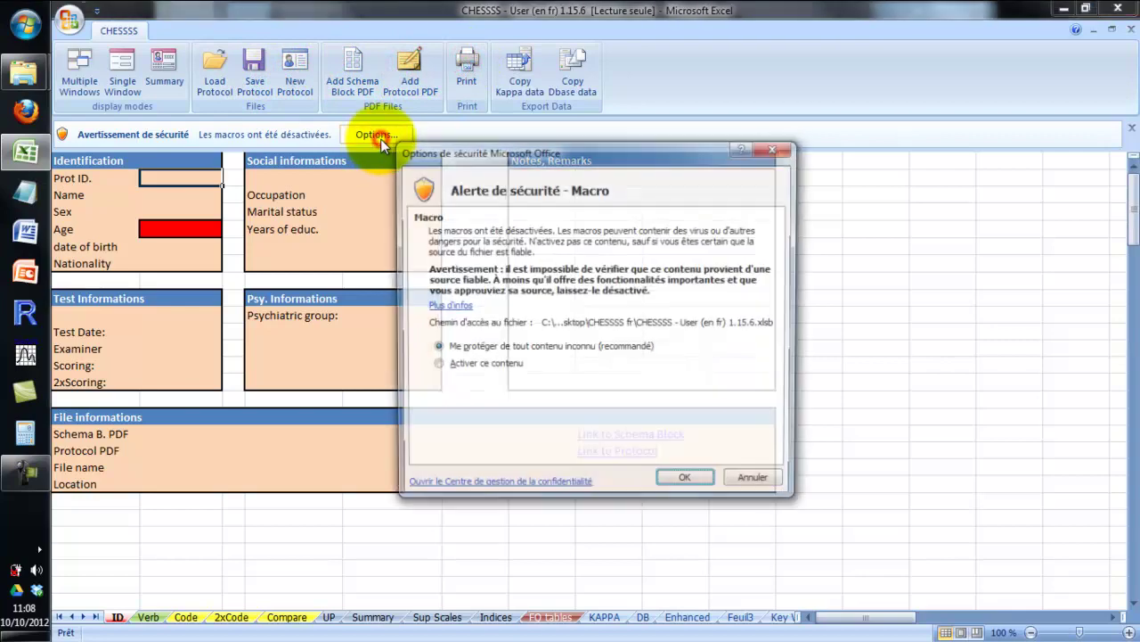
click(460, 365)
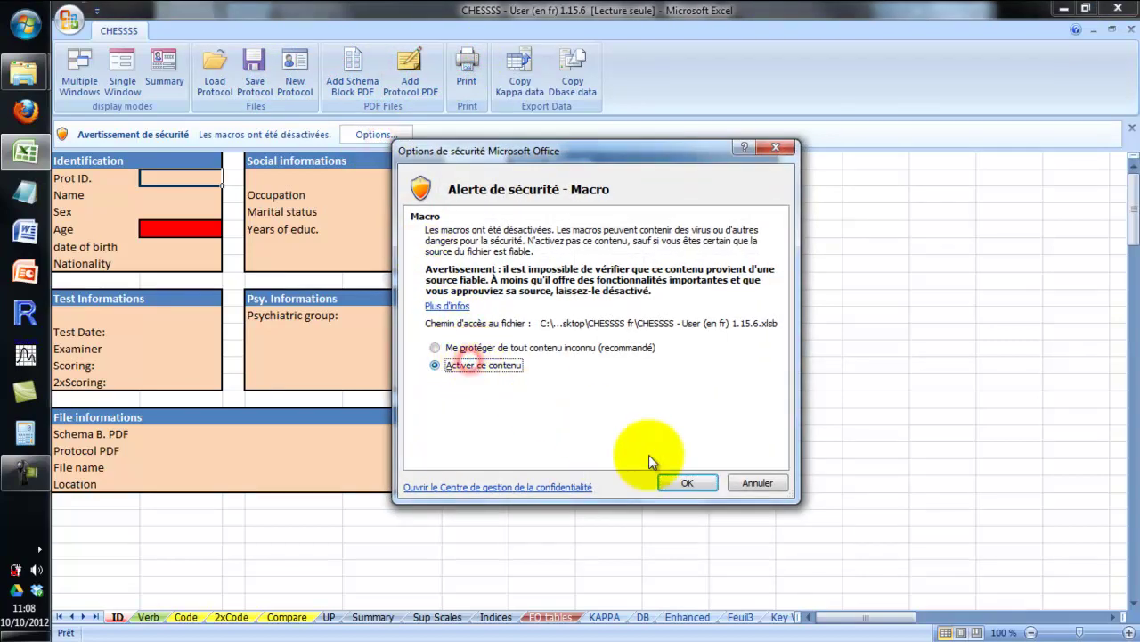
click(685, 483)
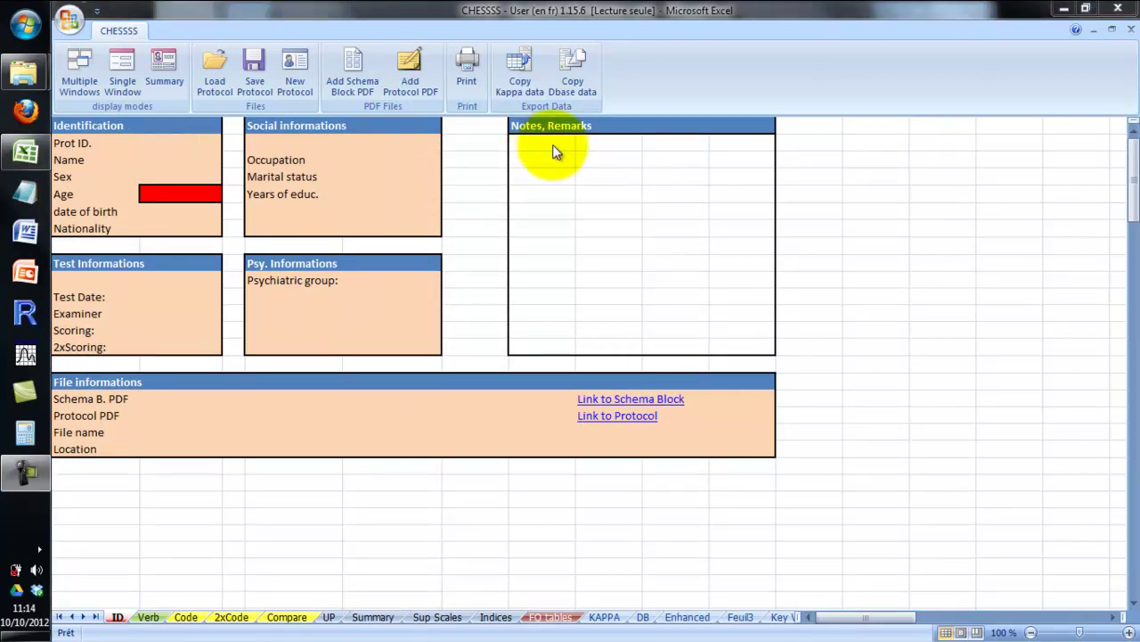
- Load the protocol file Example 1.ches and view its verbatim responses on the Verb sheet
click(554, 150)
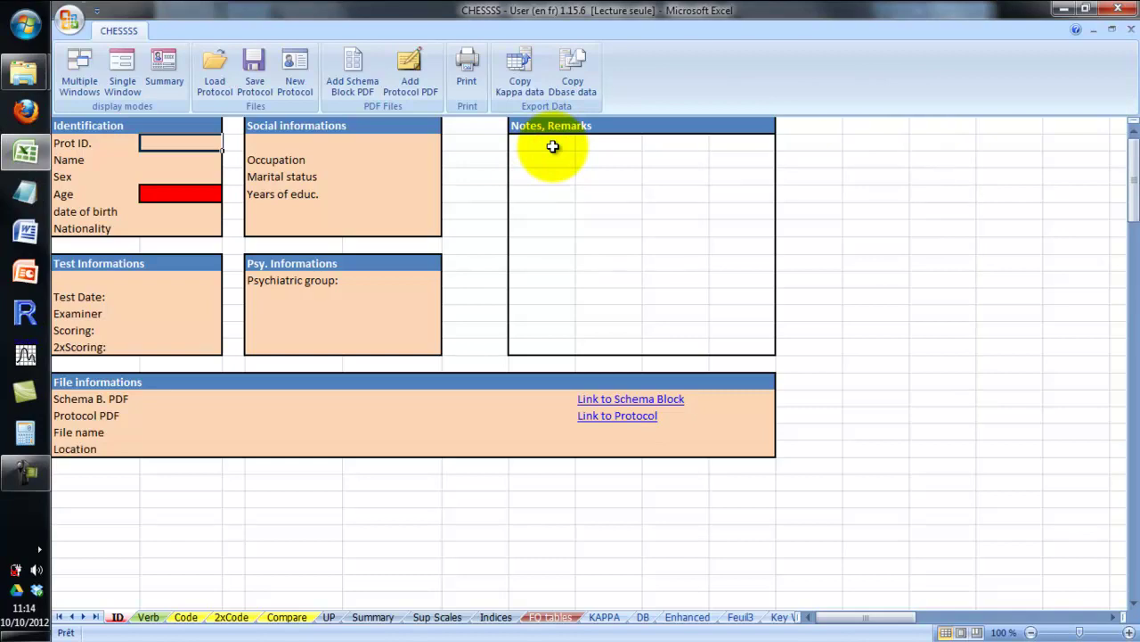
click(217, 69)
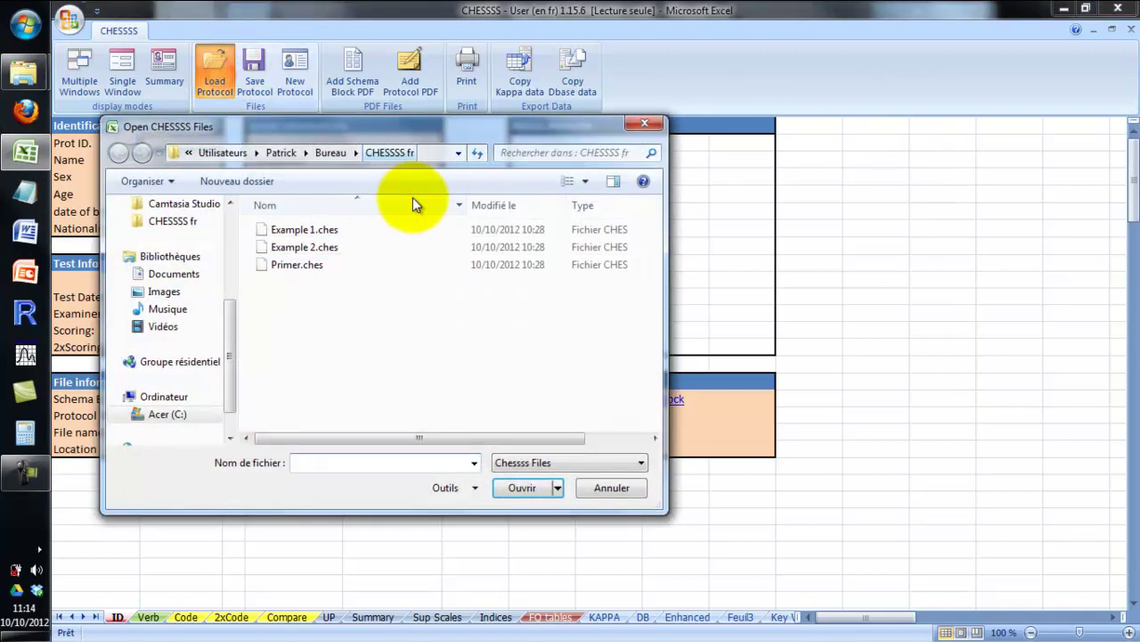
double_click(320, 229)
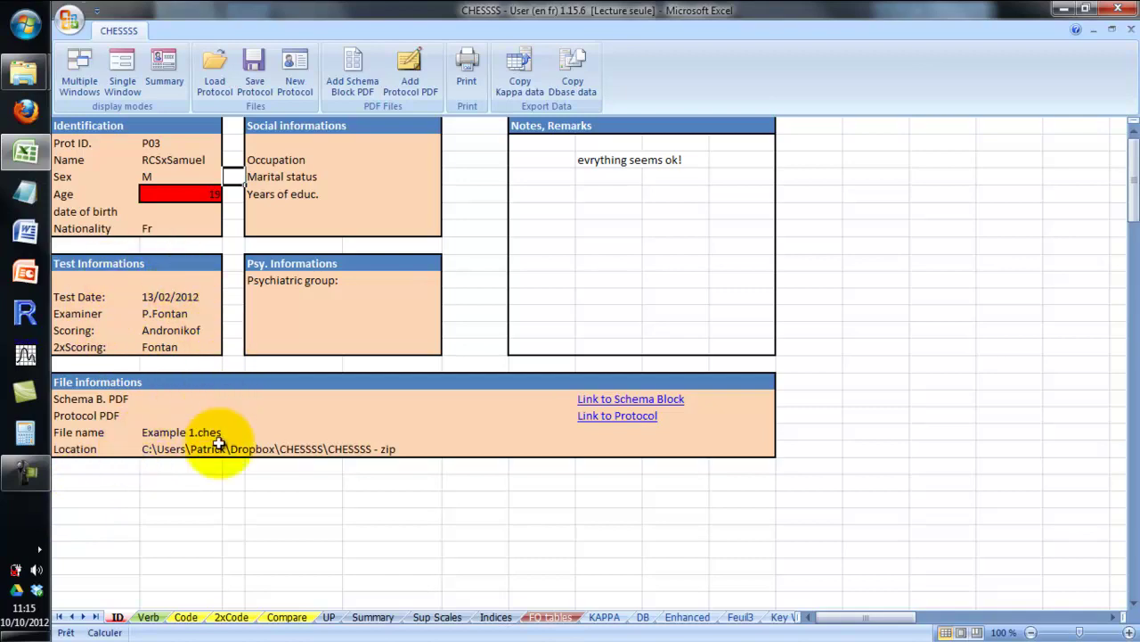
click(148, 617)
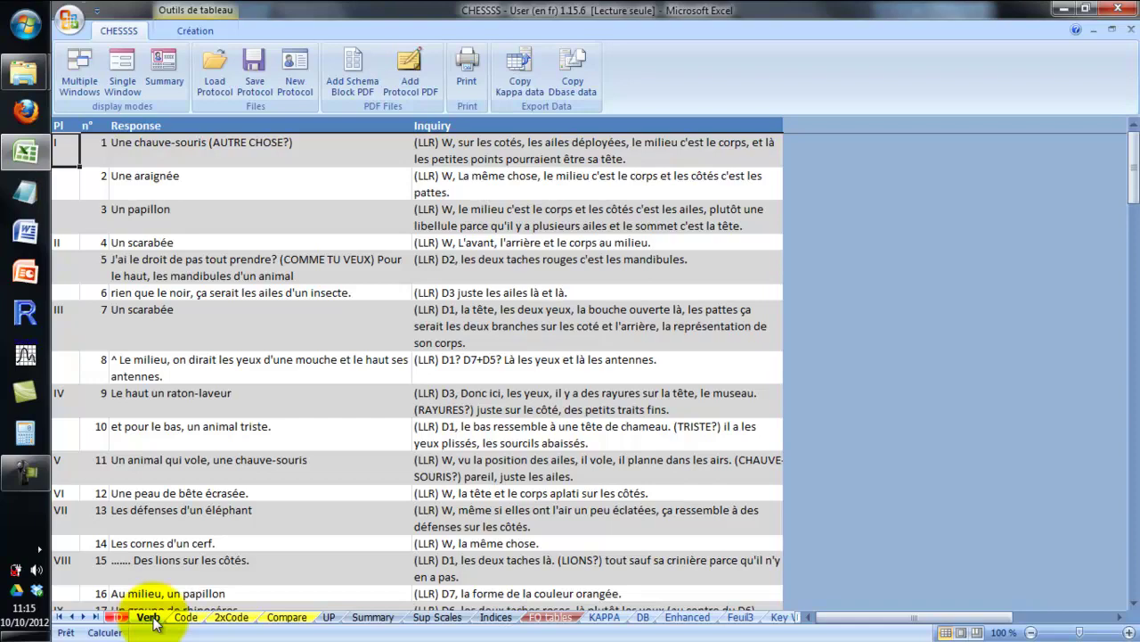
- Enter test determinant FG and content H in the row below response 18 of the Code sheet, and clear both entries
click(183, 618)
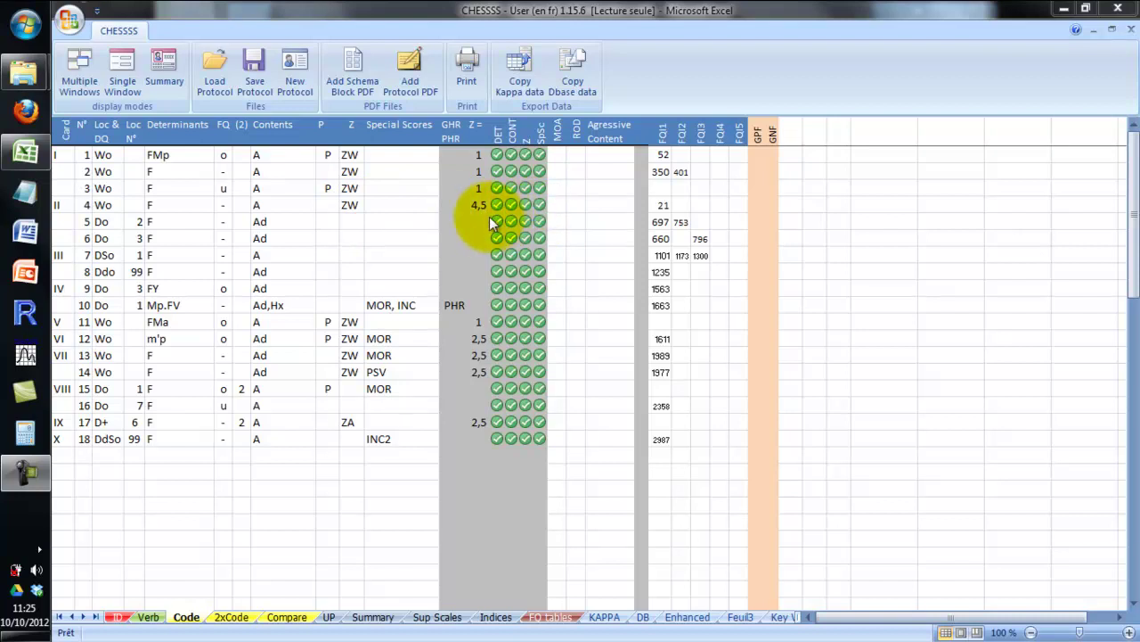
click(167, 457)
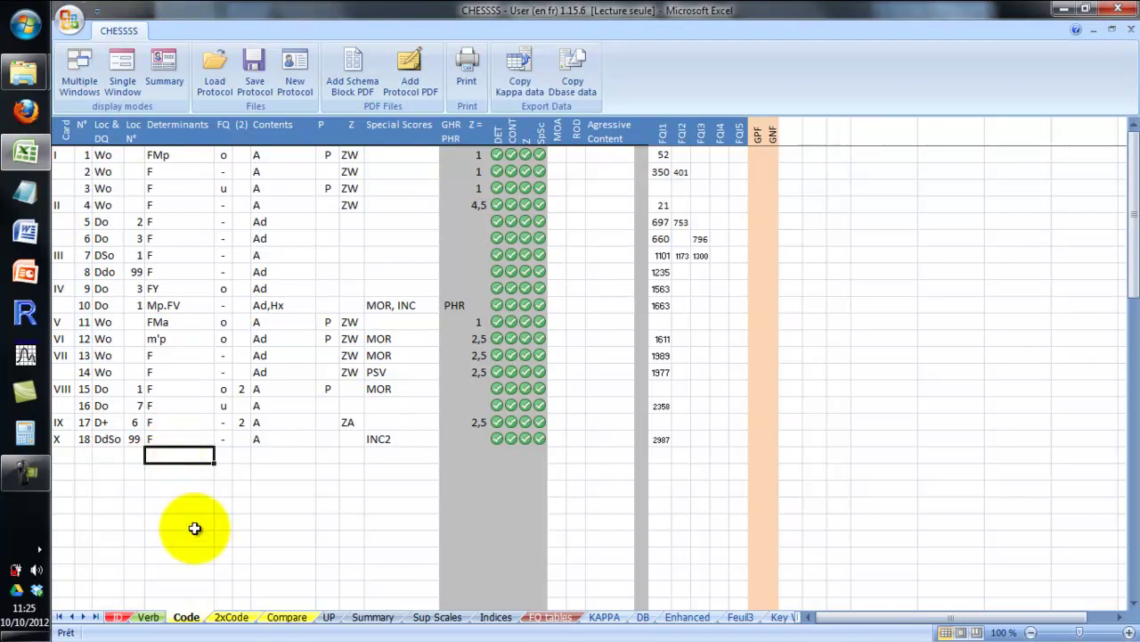
text(FG)
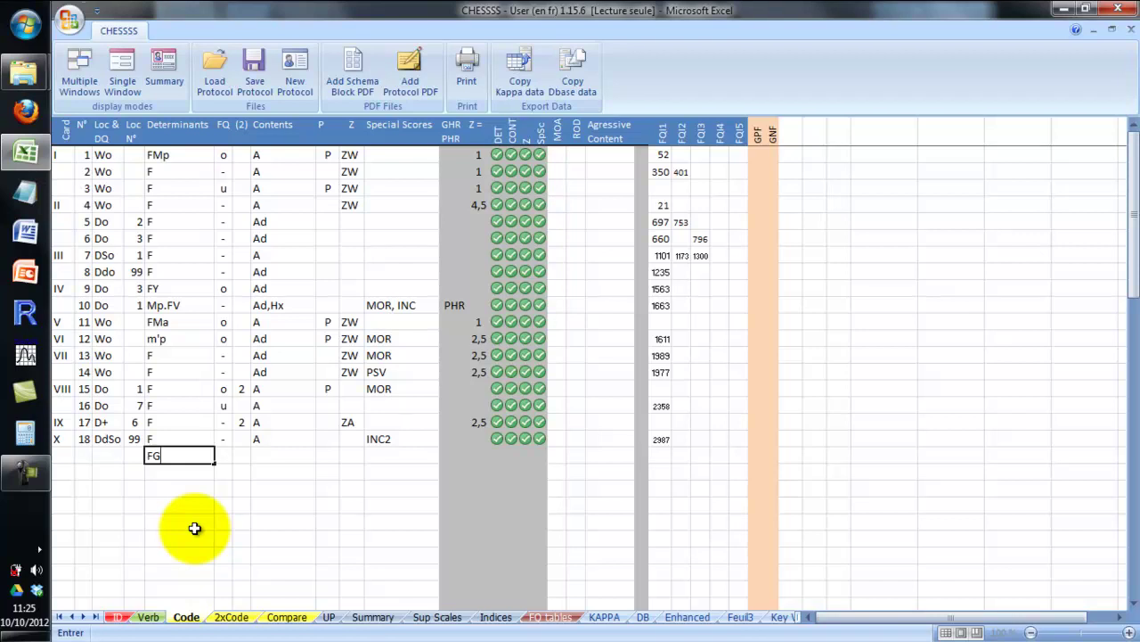
key(Return)
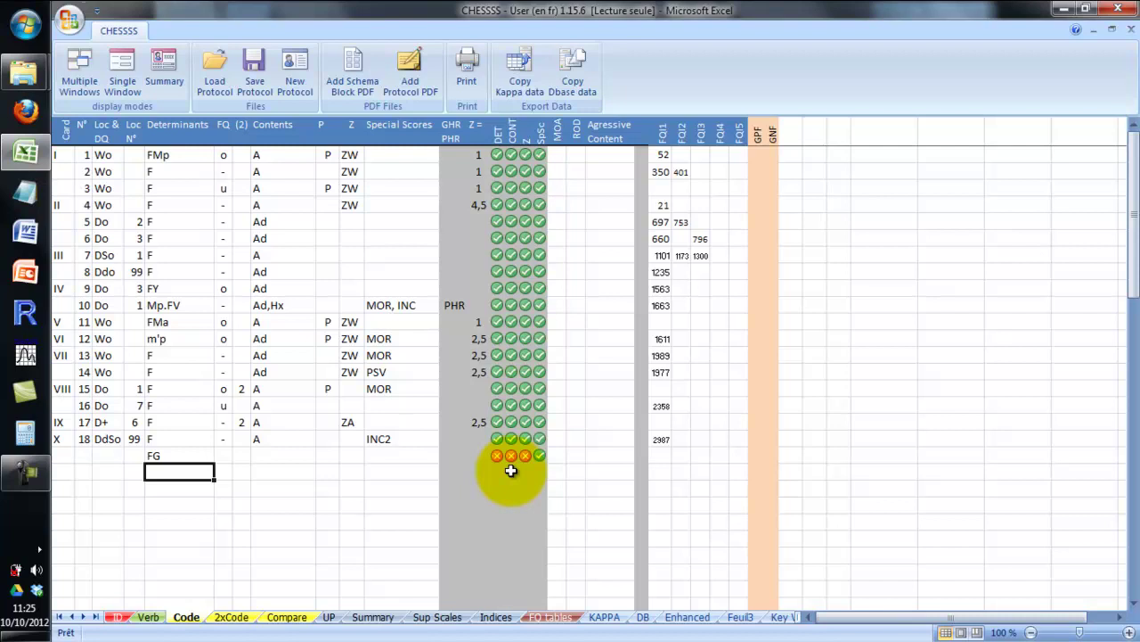
click(287, 457)
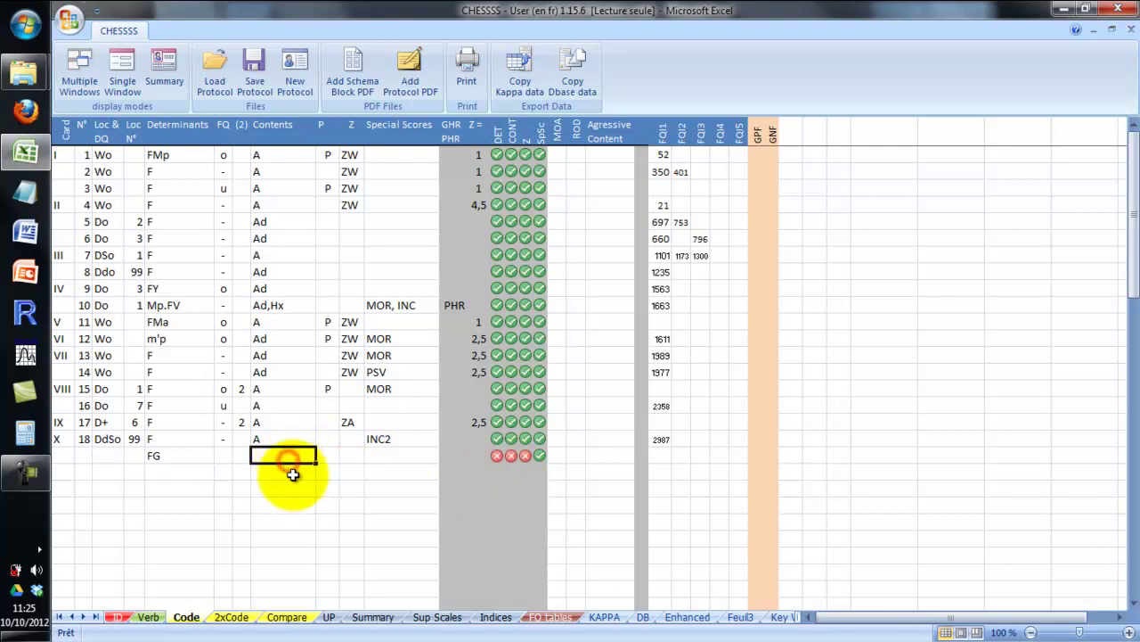
text(H)
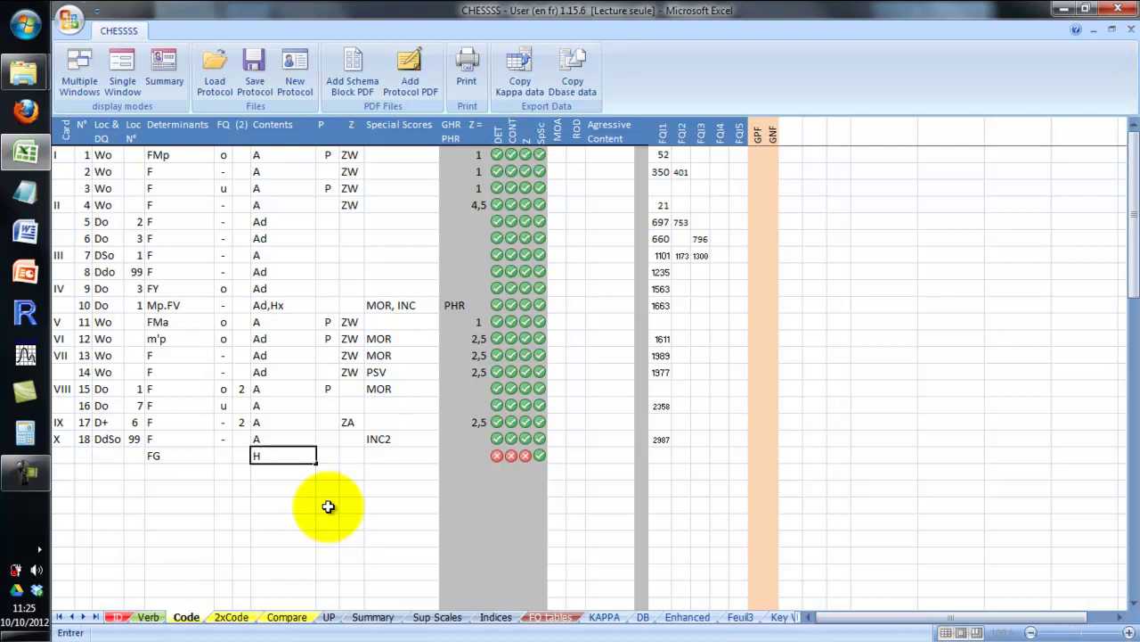
key(Return)
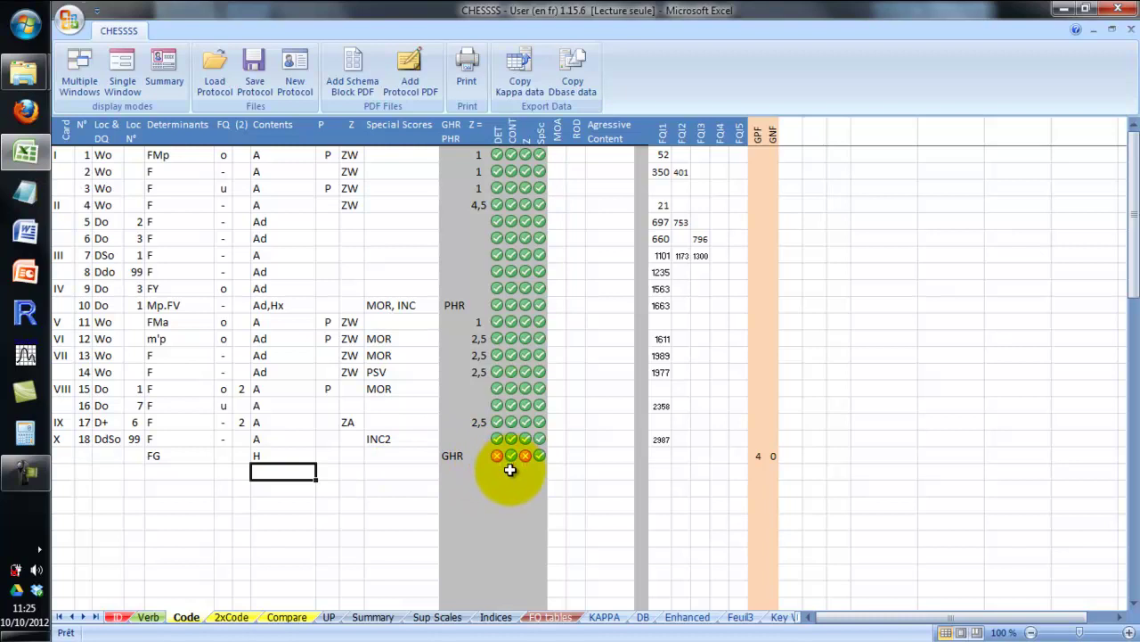
drag(287, 460, 171, 465)
key(Delete)
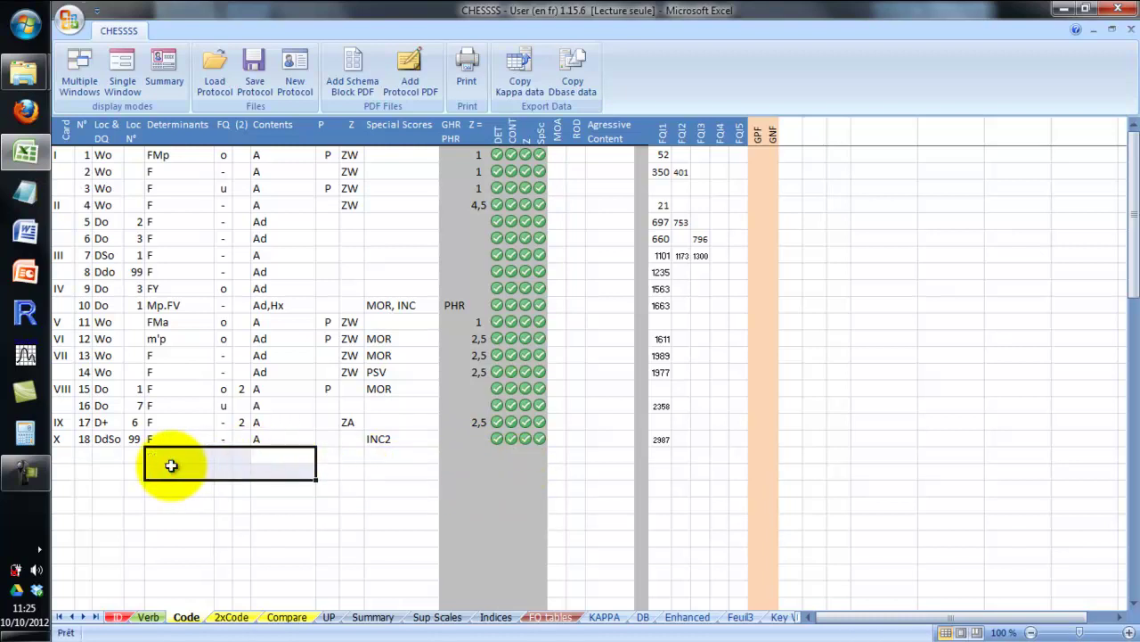
- Enter MOA scores 1 and 7 for responses 1 and 2, and ROD score 1 for response 1
click(559, 155)
text(1)
key(Return)
text(7)
key(Return)
click(577, 155)
text(1)
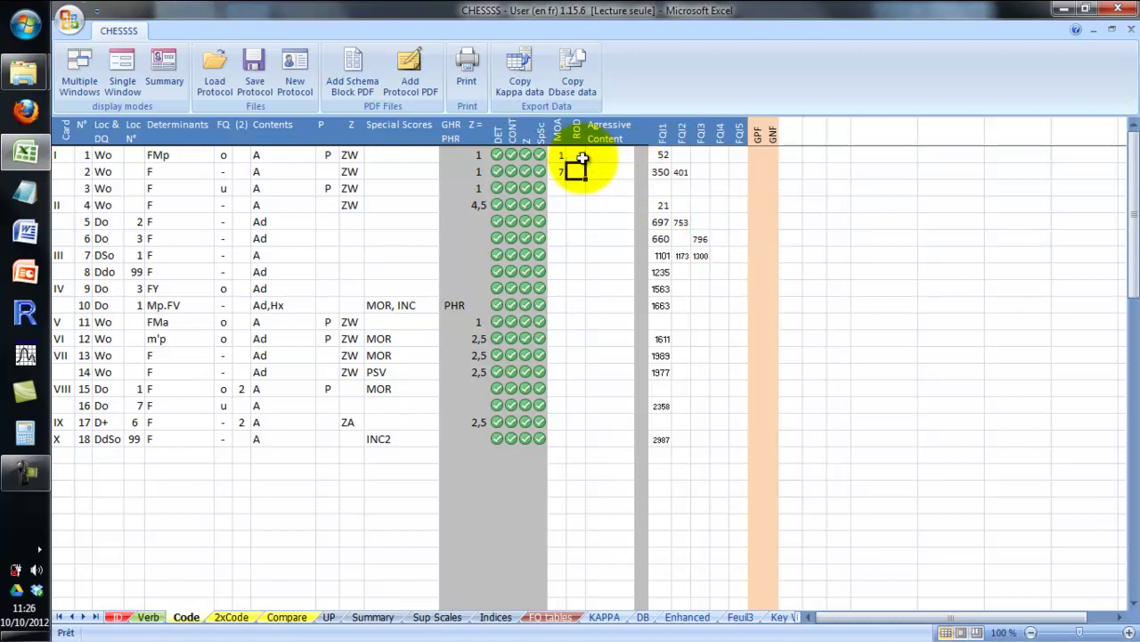
key(Return)
- Enter the aggressive content codes AgPast, AgPot, AgC and SM for responses 1 to 4
click(619, 154)
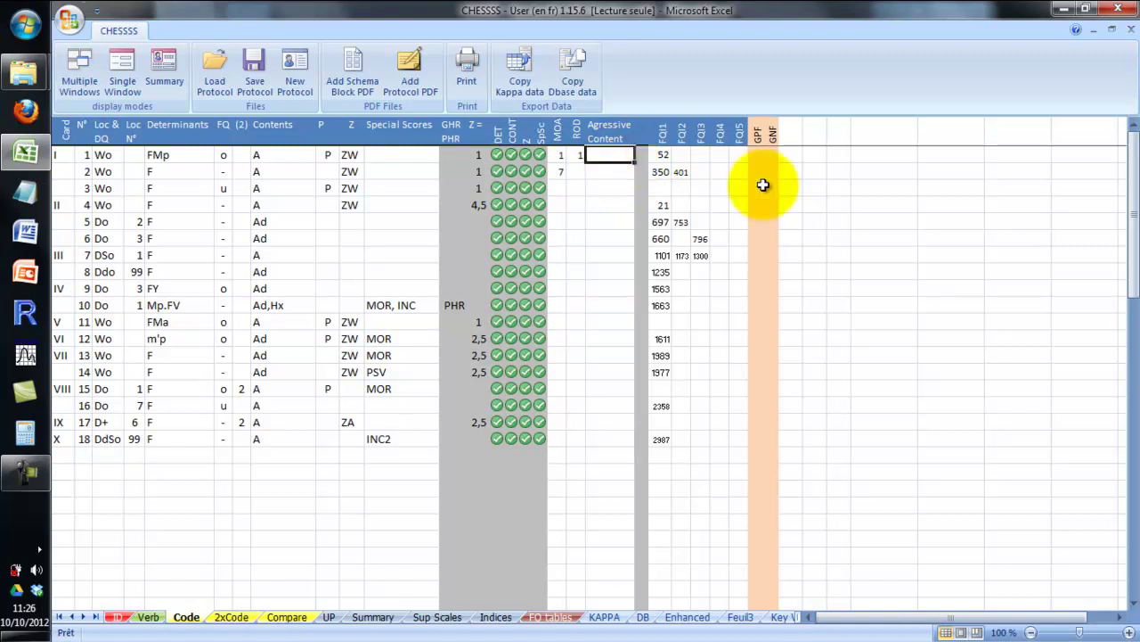
text(Ad)
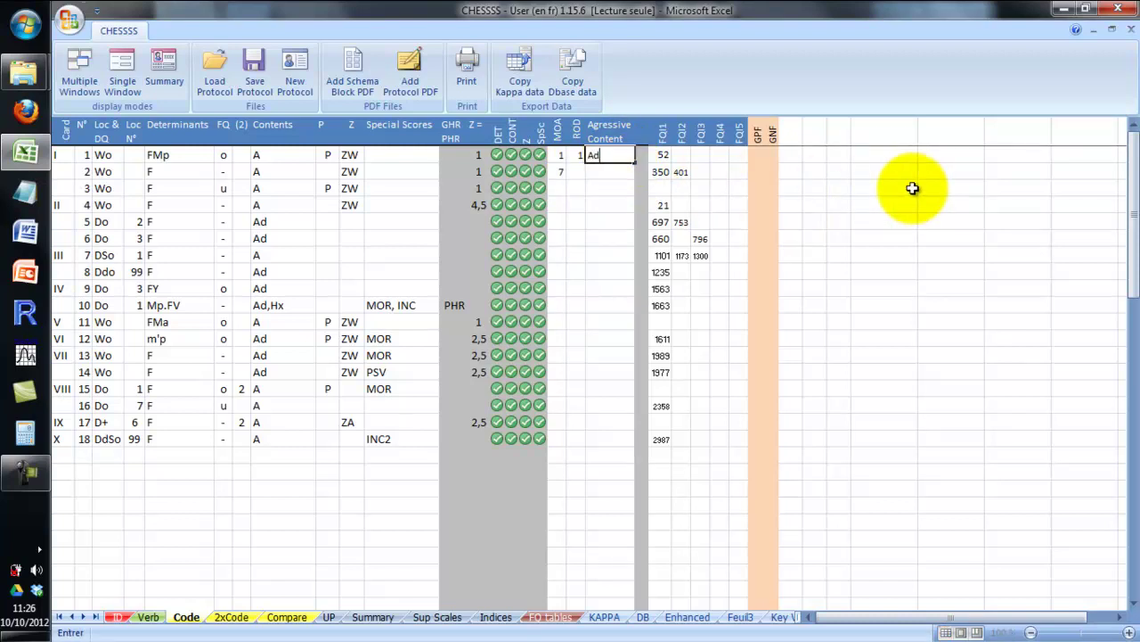
key(BackSpace)
text(gPast)
key(Return)
text(AgPot)
key(Return)
text(AgC)
key(Return)
text(SM)
key(Return)
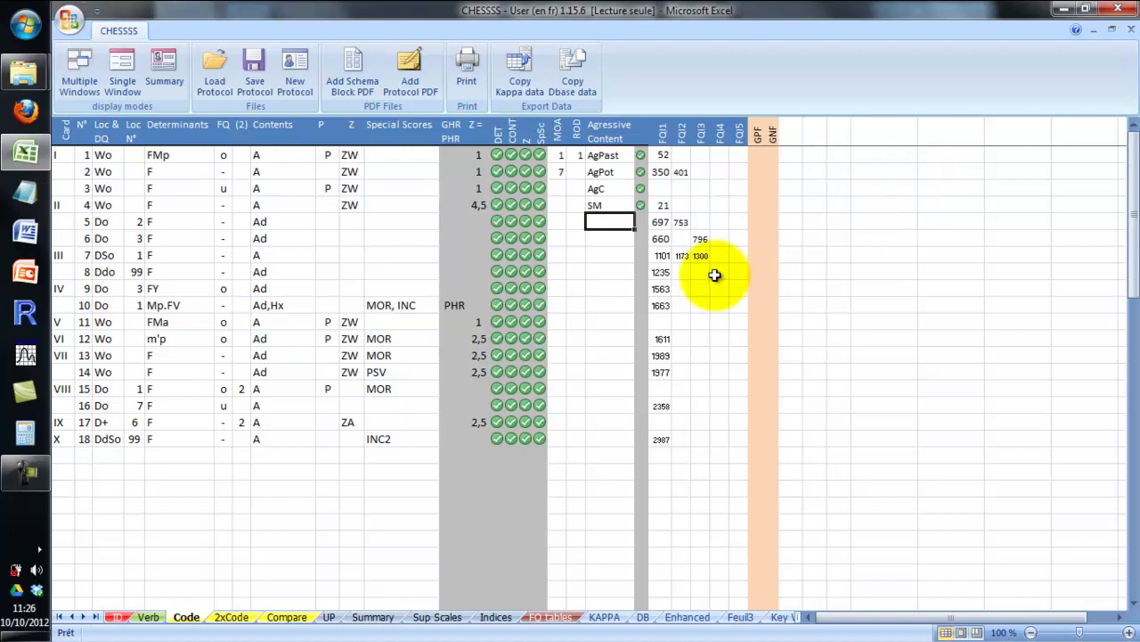
- Clear the test MOA, ROD and Aggressive Content entries from responses 1 to 4
drag(557, 156, 594, 209)
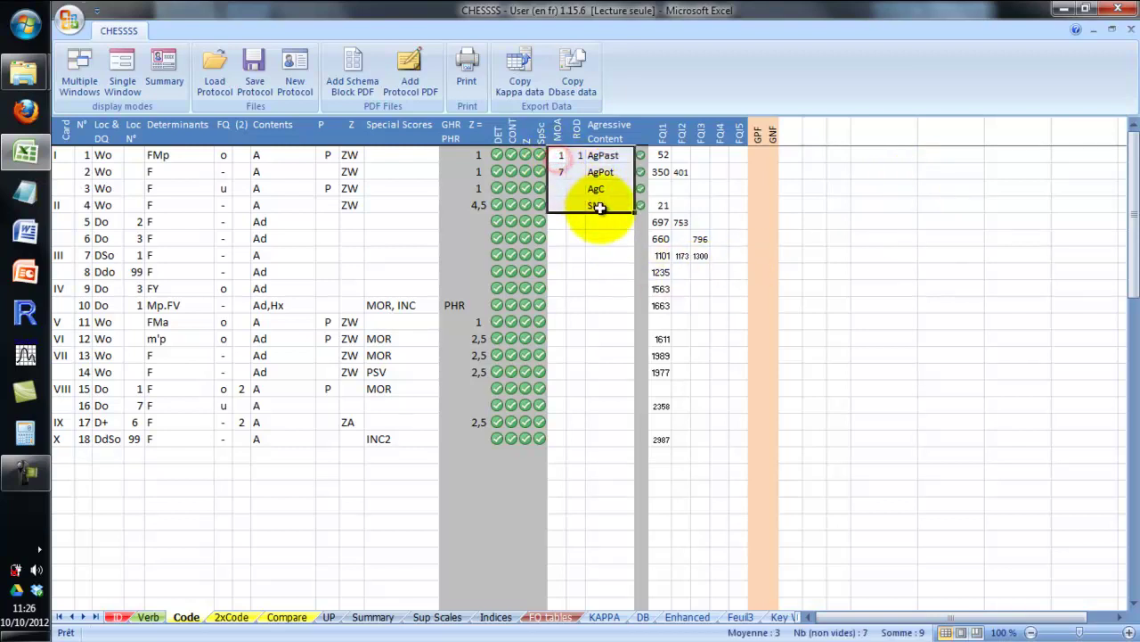
key(Delete)
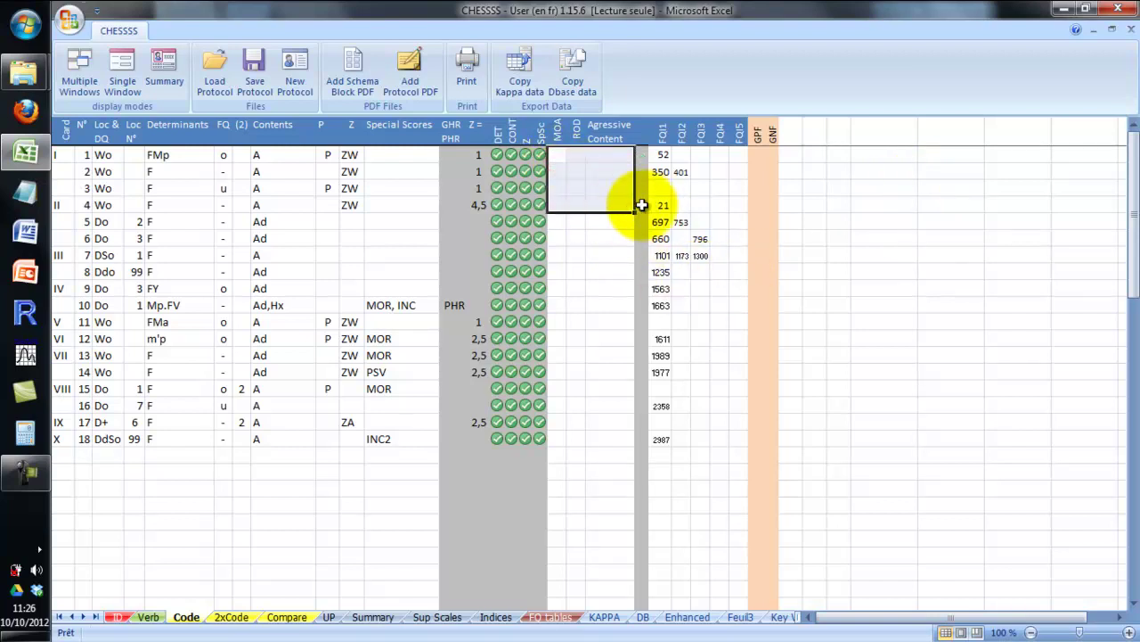
click(719, 155)
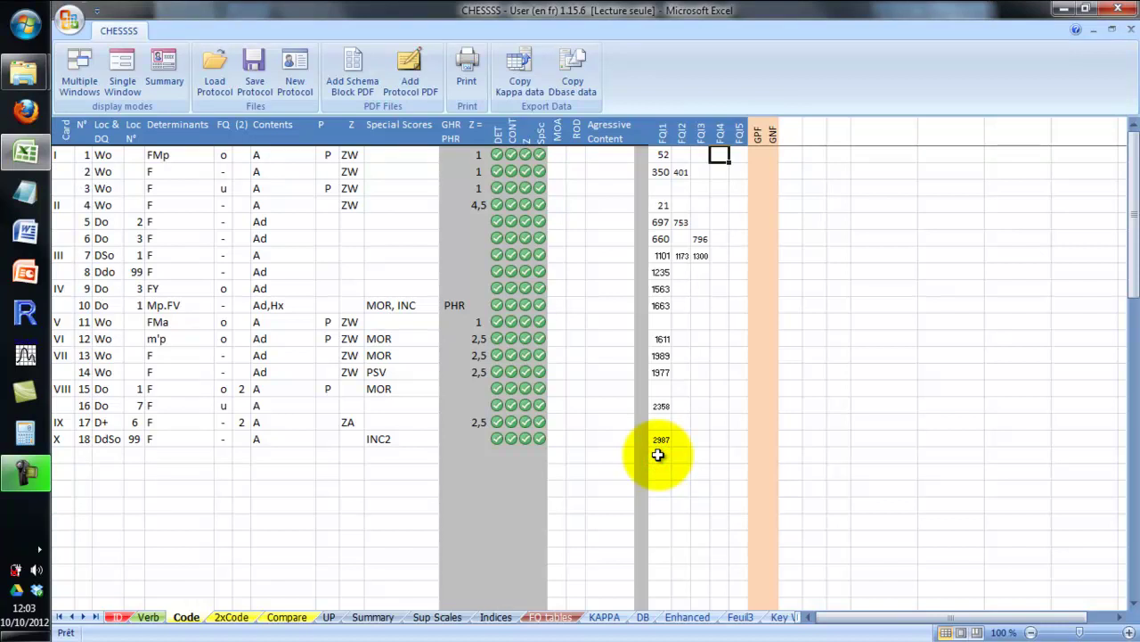
- View the second coding on the 2xCode sheet and the differences between codings on the Compare sheet
click(229, 617)
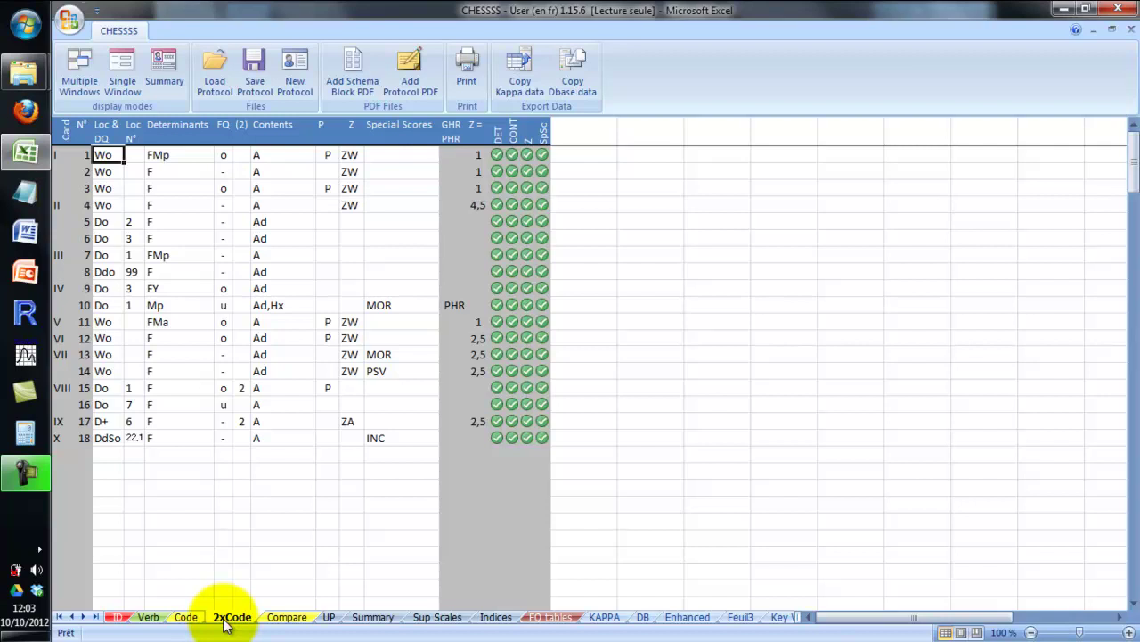
click(276, 618)
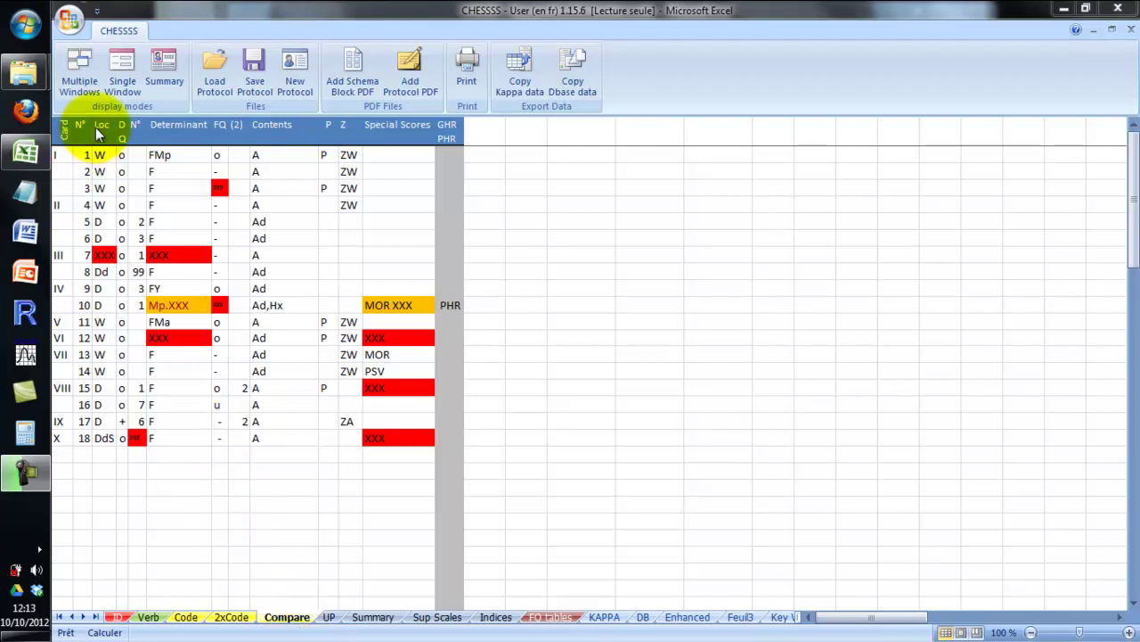
- Switch the workbook to the Multiple Windows display and browse the verbatim responses in the Response and Inquiry window
click(81, 70)
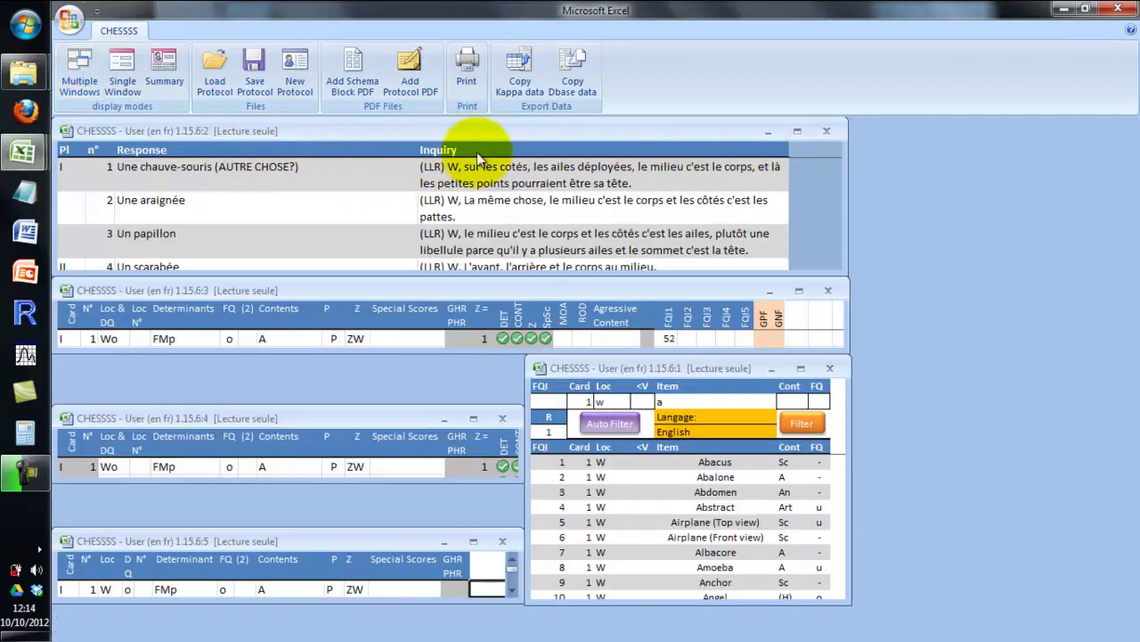
click(835, 262)
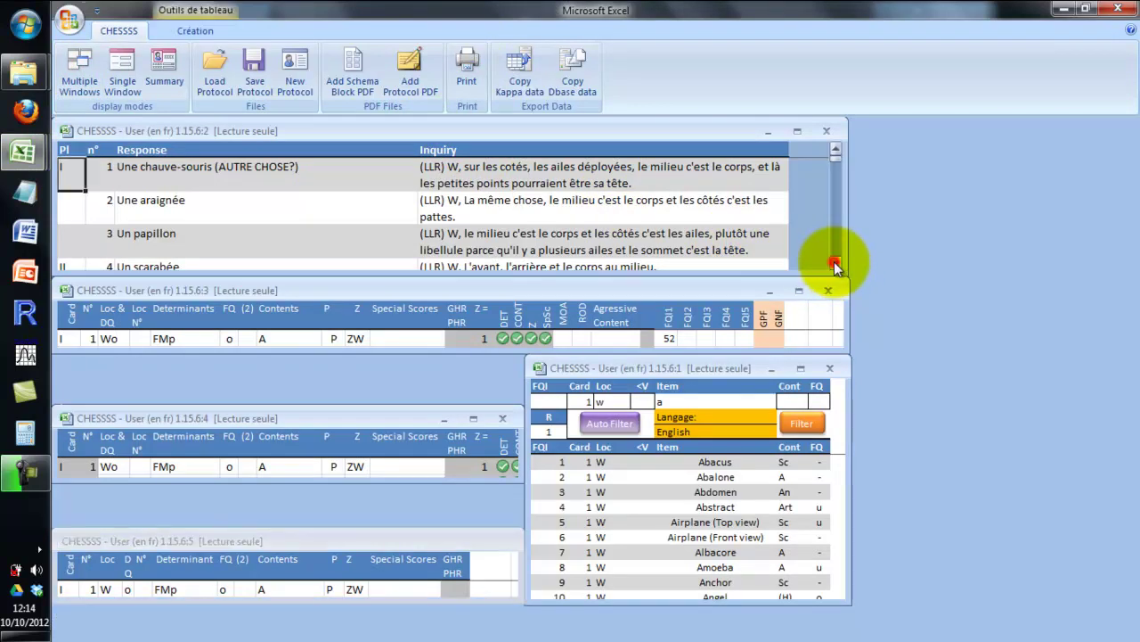
click(835, 264)
click(835, 264)
click(836, 264)
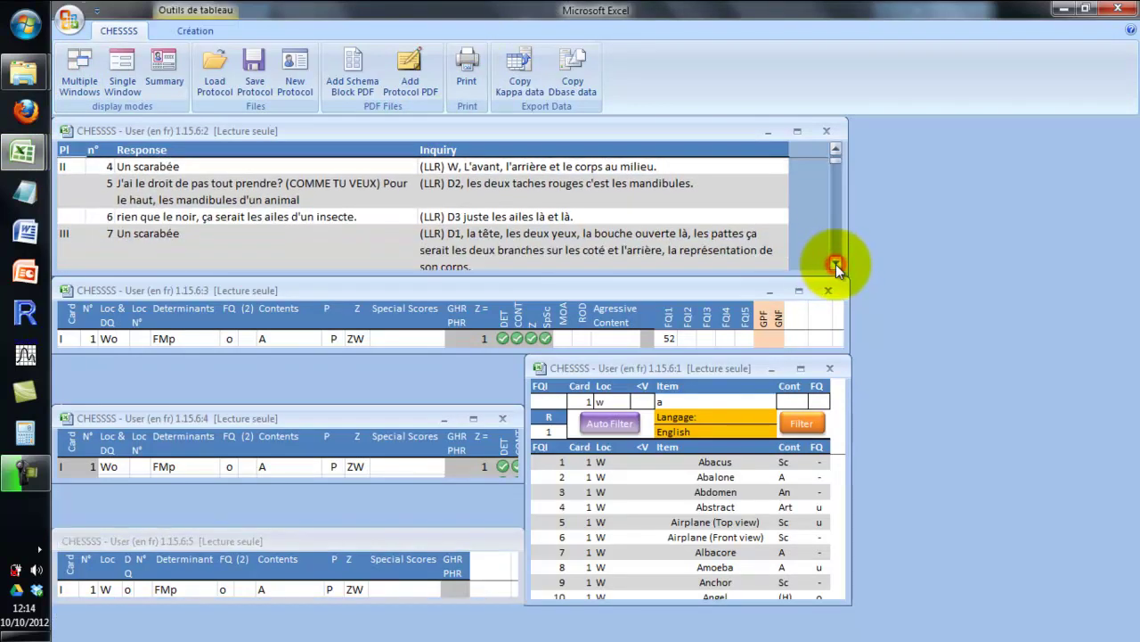
click(836, 264)
click(837, 149)
click(837, 149)
click(838, 148)
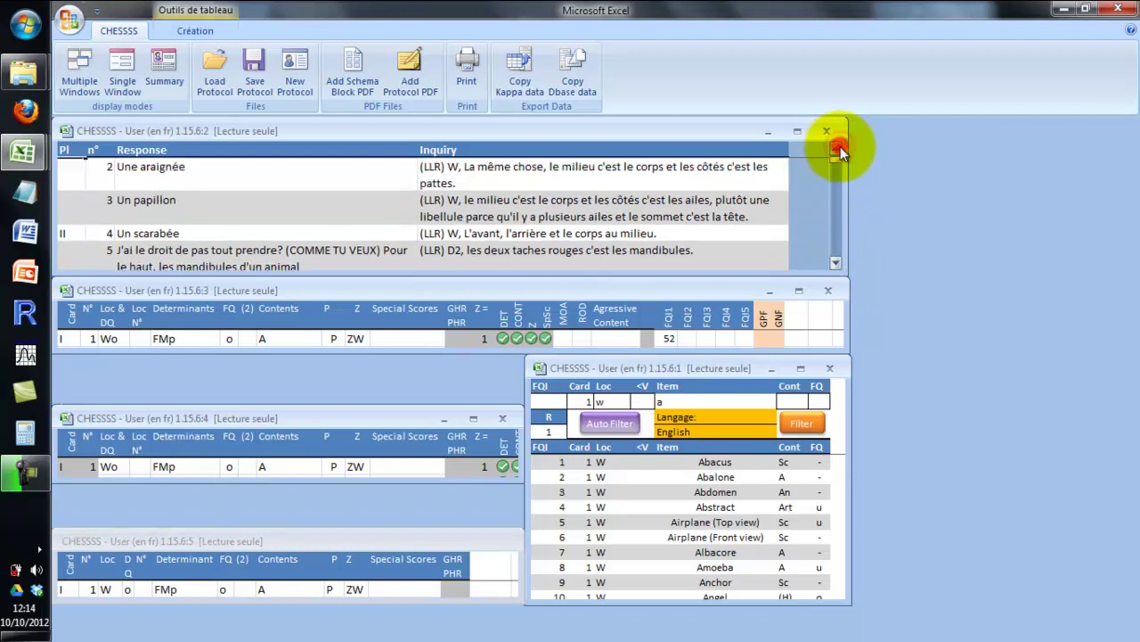
click(837, 149)
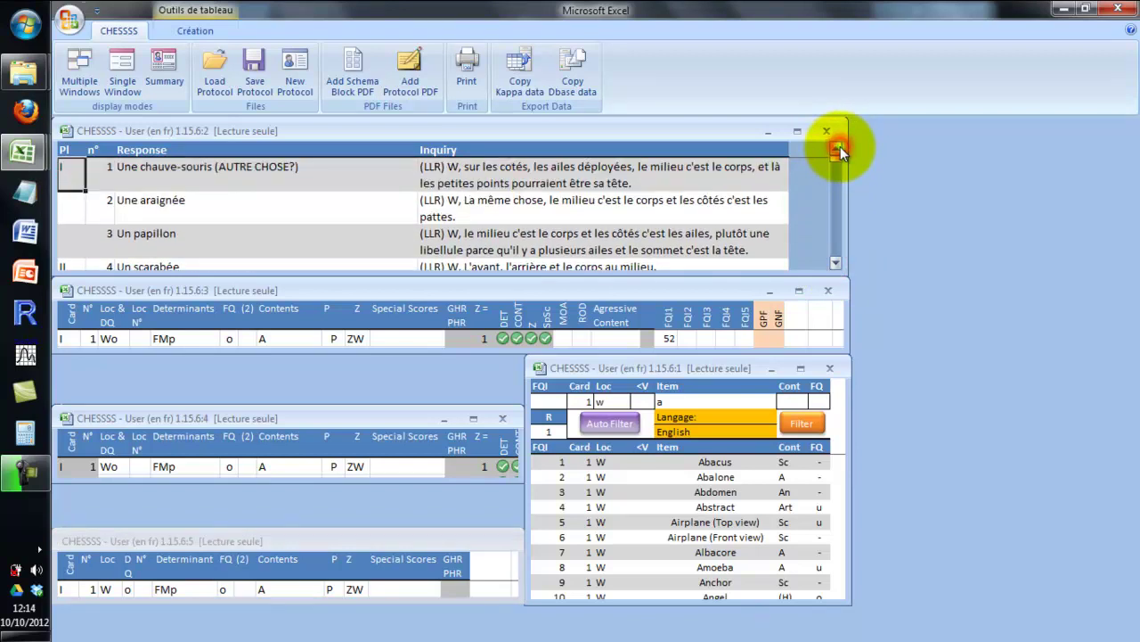
- Browse the first responses in the Code window, return to response 1, and activate the 2xCode window
click(541, 299)
click(837, 339)
click(837, 339)
click(837, 314)
click(837, 313)
click(345, 415)
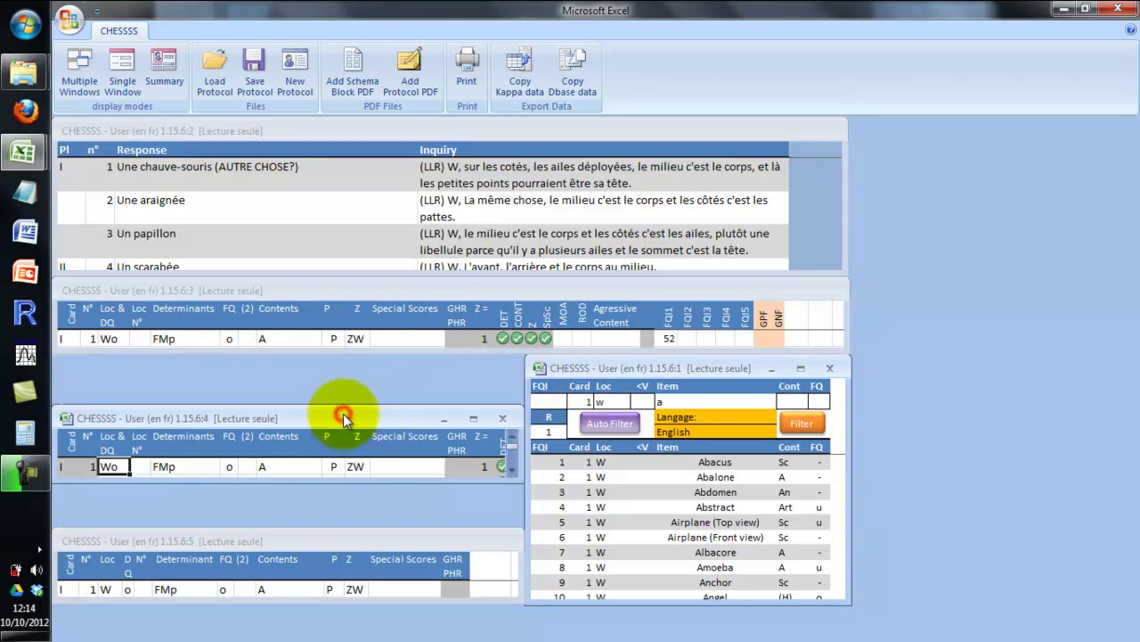
- Bring response 3 into view in the Compare, 2xCode and Code windows to examine the FQ disagreement
click(301, 547)
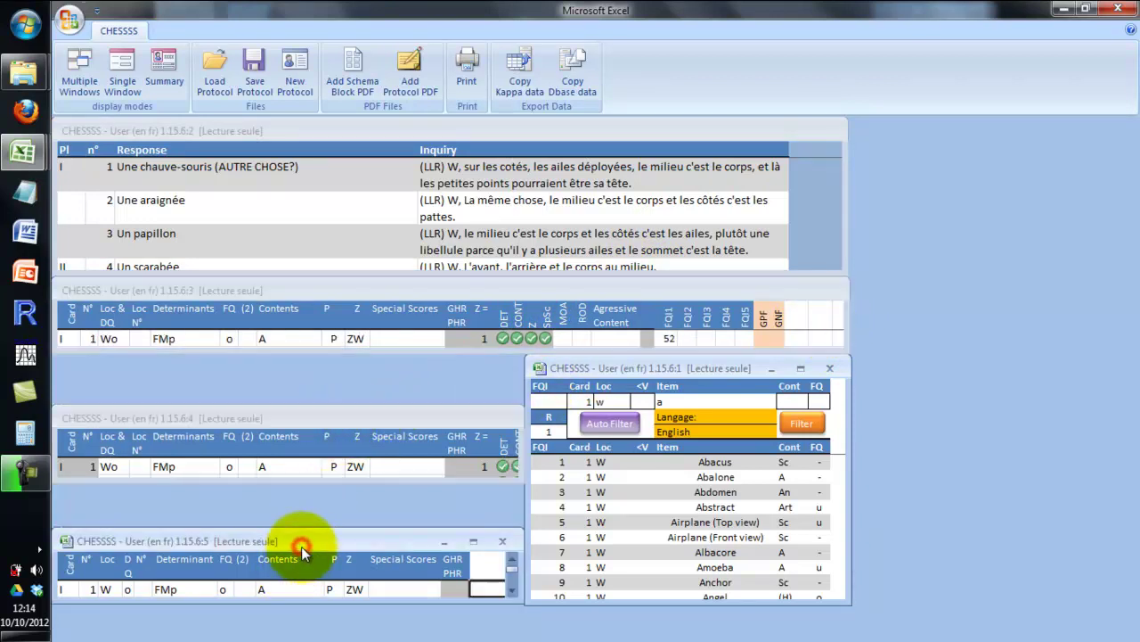
click(497, 579)
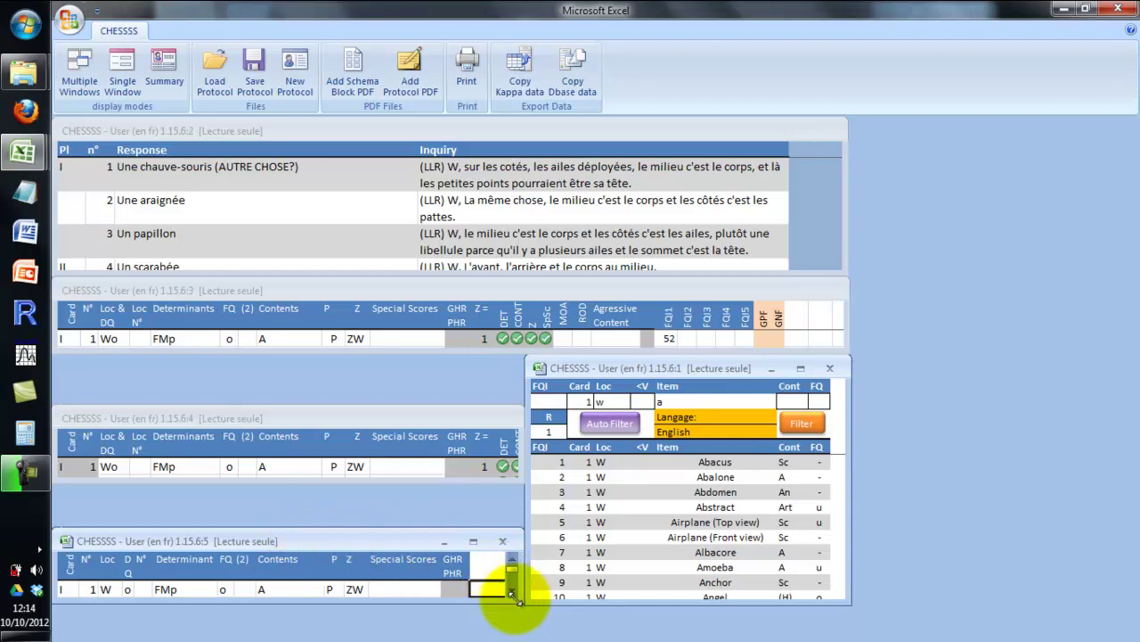
click(513, 591)
click(514, 593)
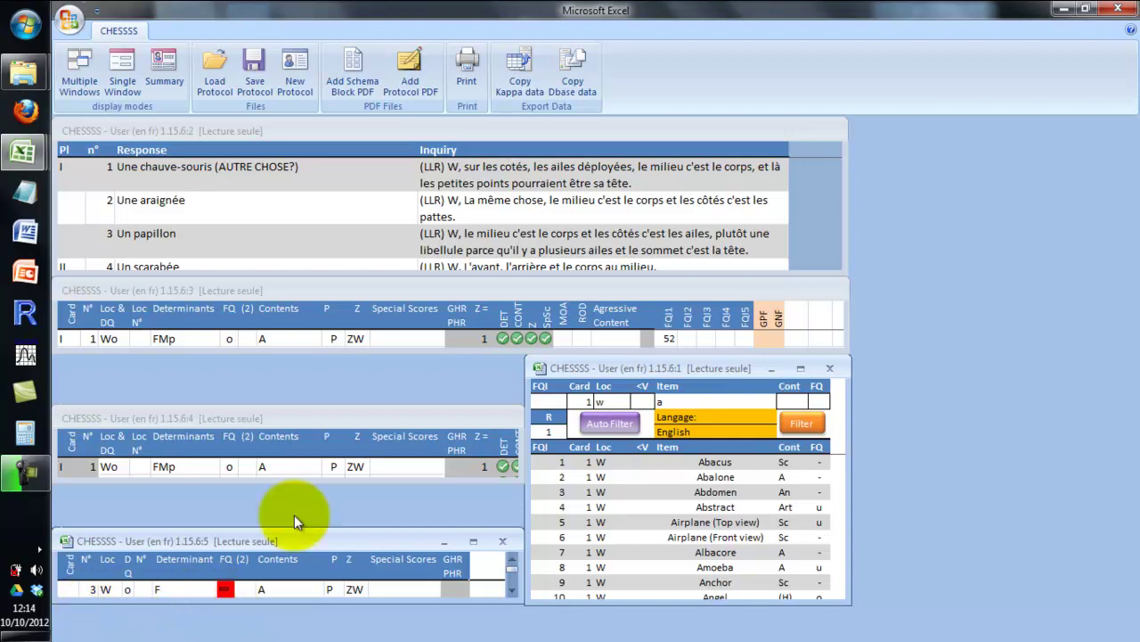
click(379, 415)
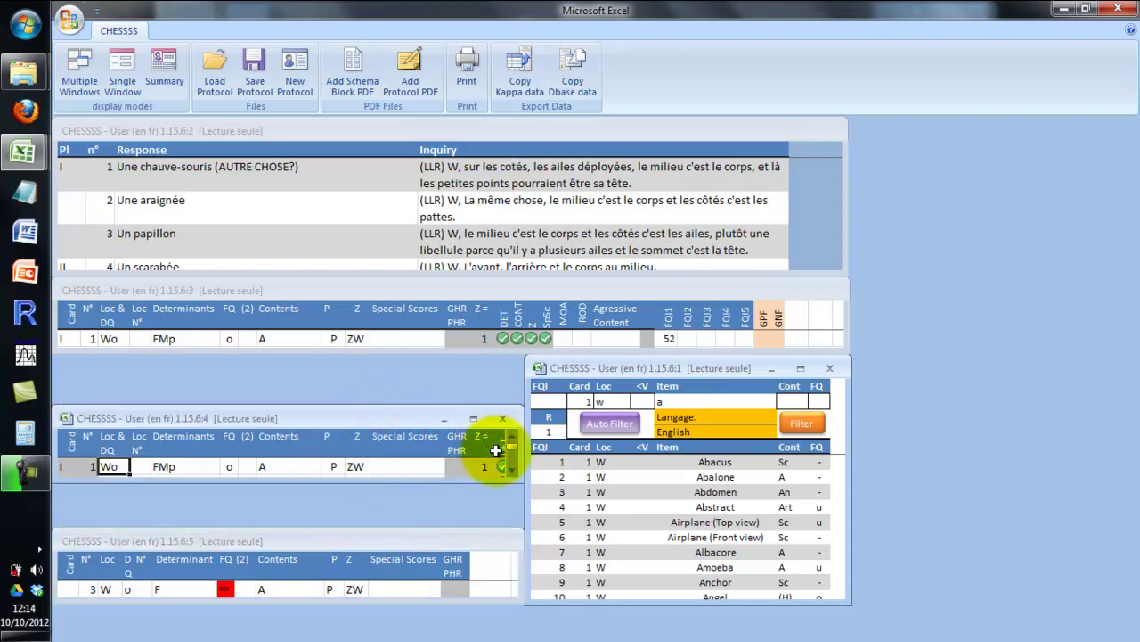
click(513, 469)
click(512, 470)
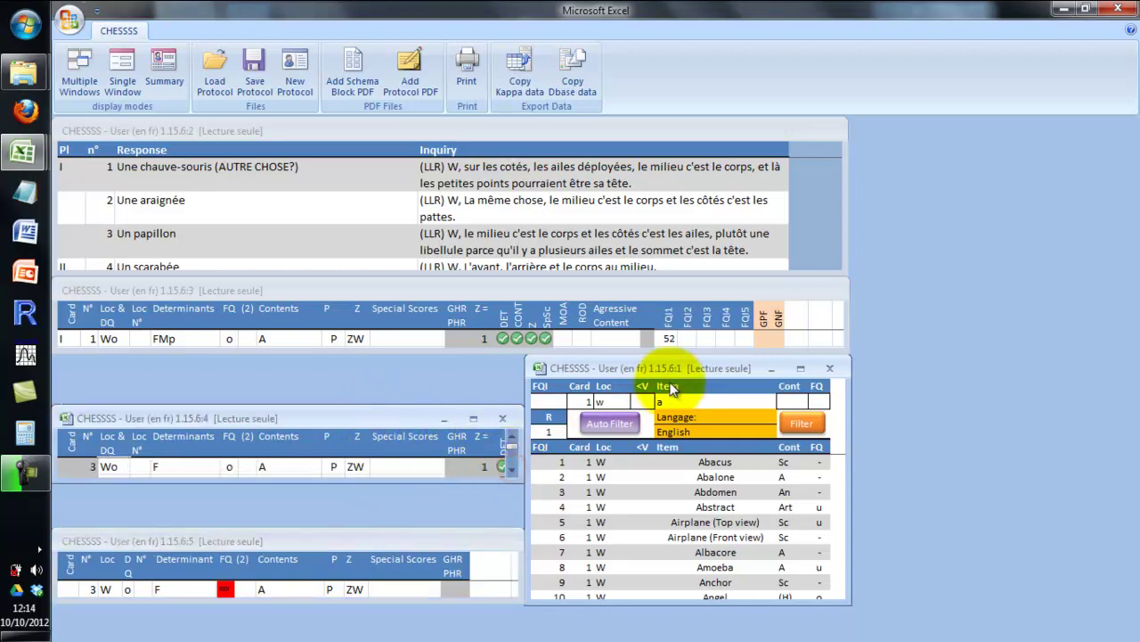
click(801, 343)
click(838, 339)
click(839, 339)
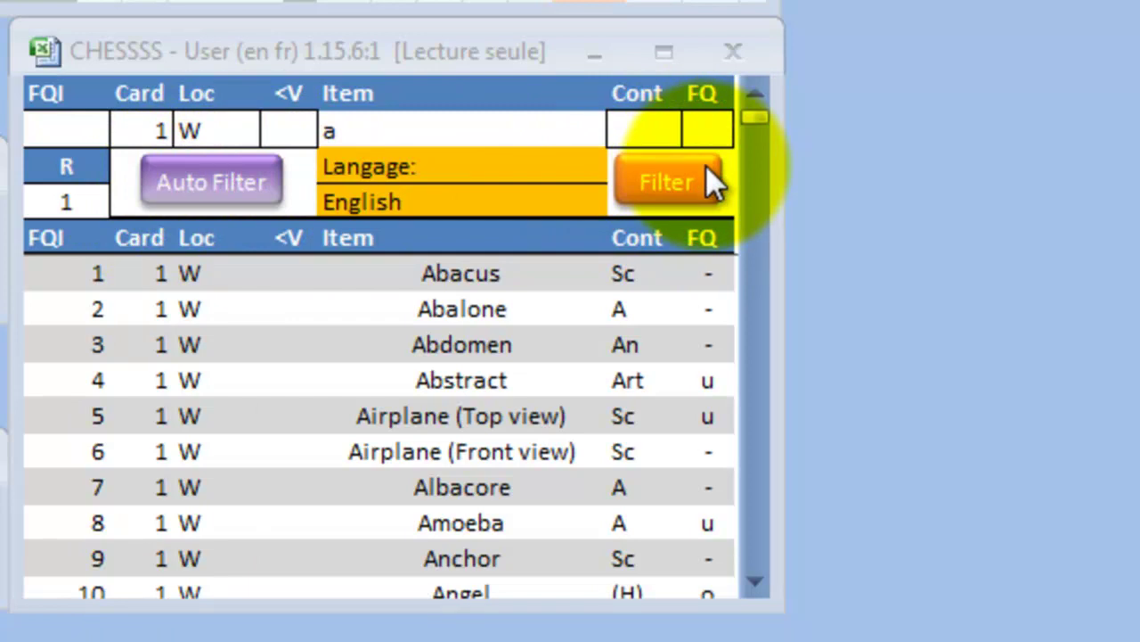
- Filter the form quality table for card 1, location D4 and content =H, with the item criterion cleared
click(654, 123)
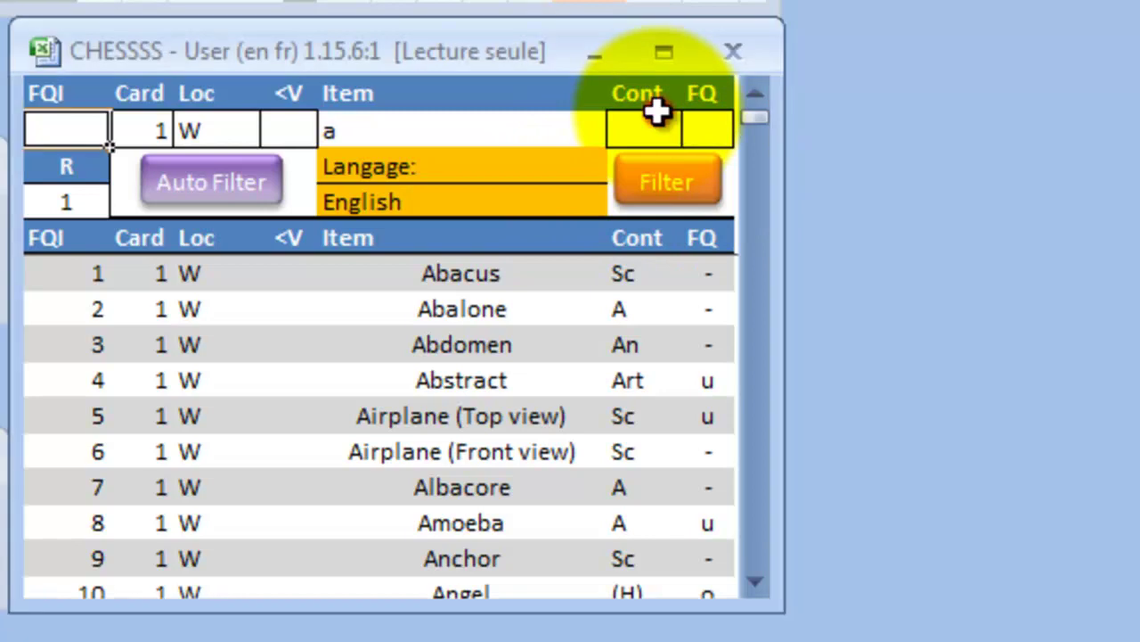
click(650, 125)
click(699, 131)
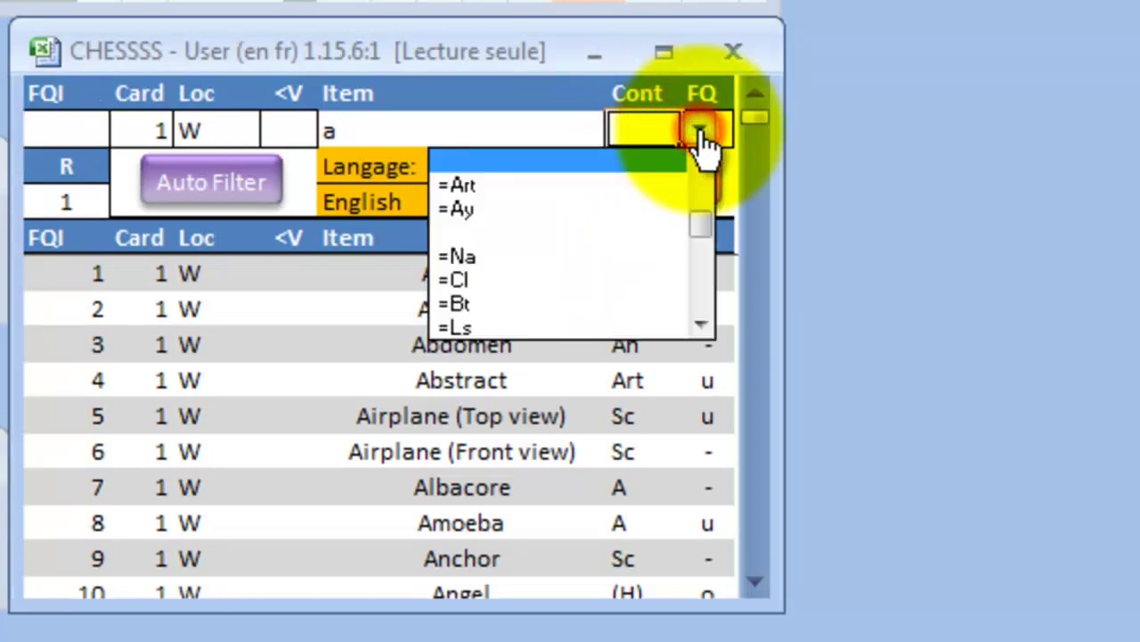
drag(705, 237, 707, 175)
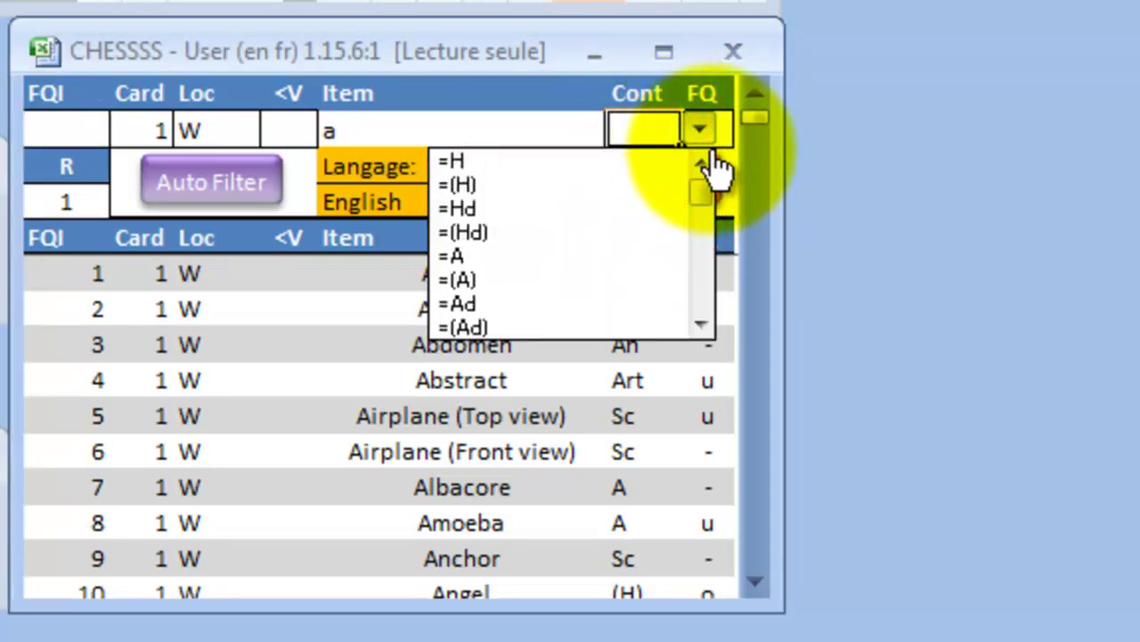
click(643, 169)
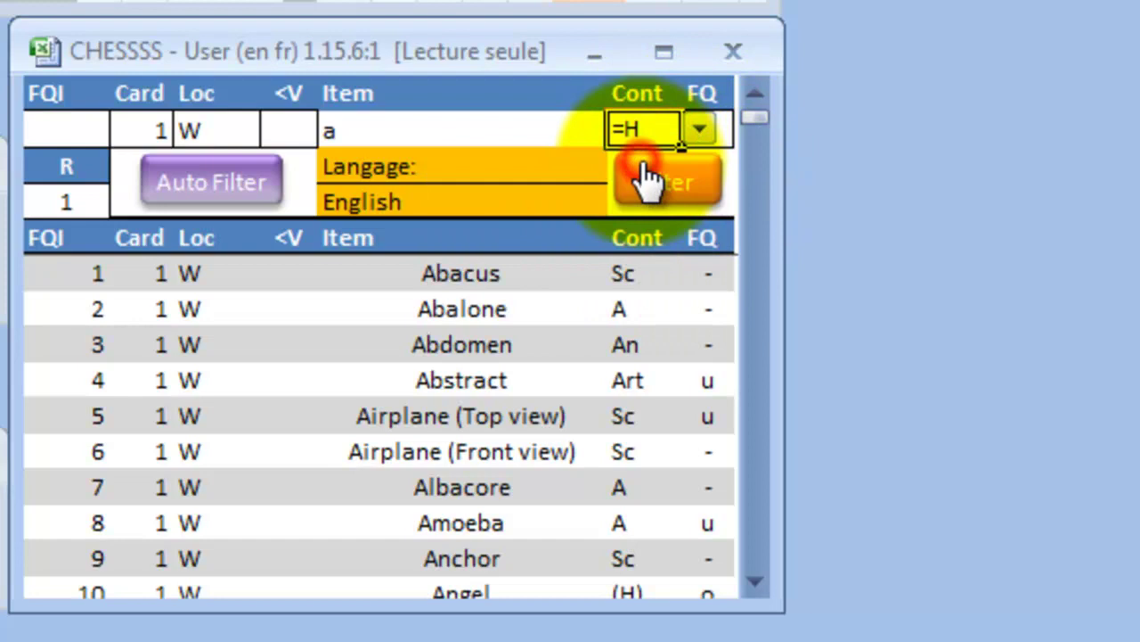
click(396, 147)
key(BackSpace)
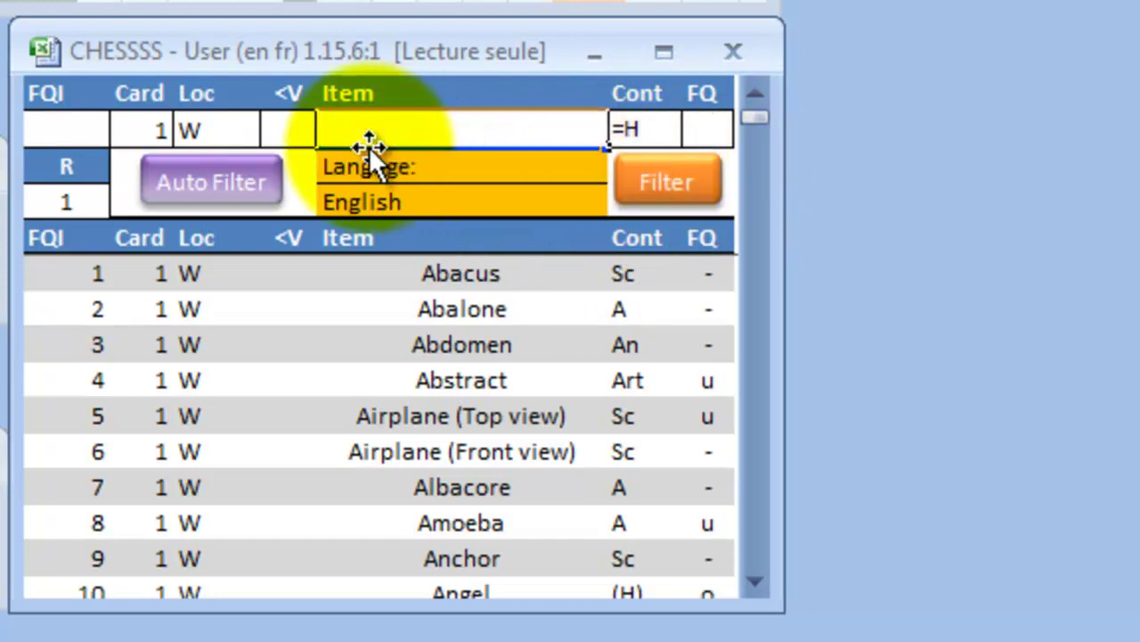
click(219, 131)
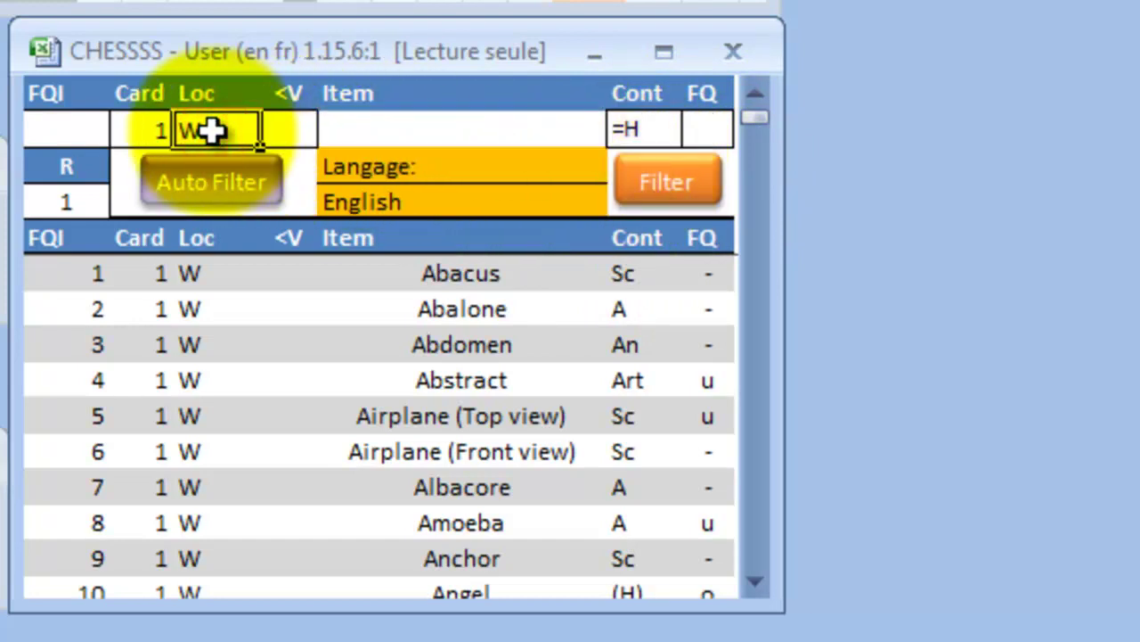
text(D4)
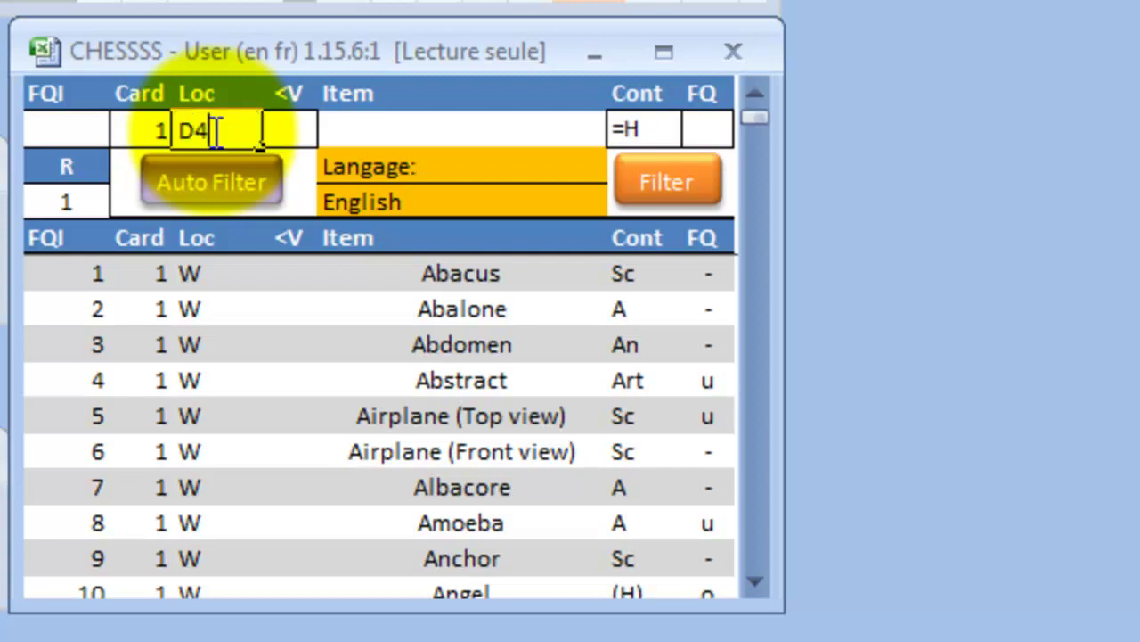
click(400, 143)
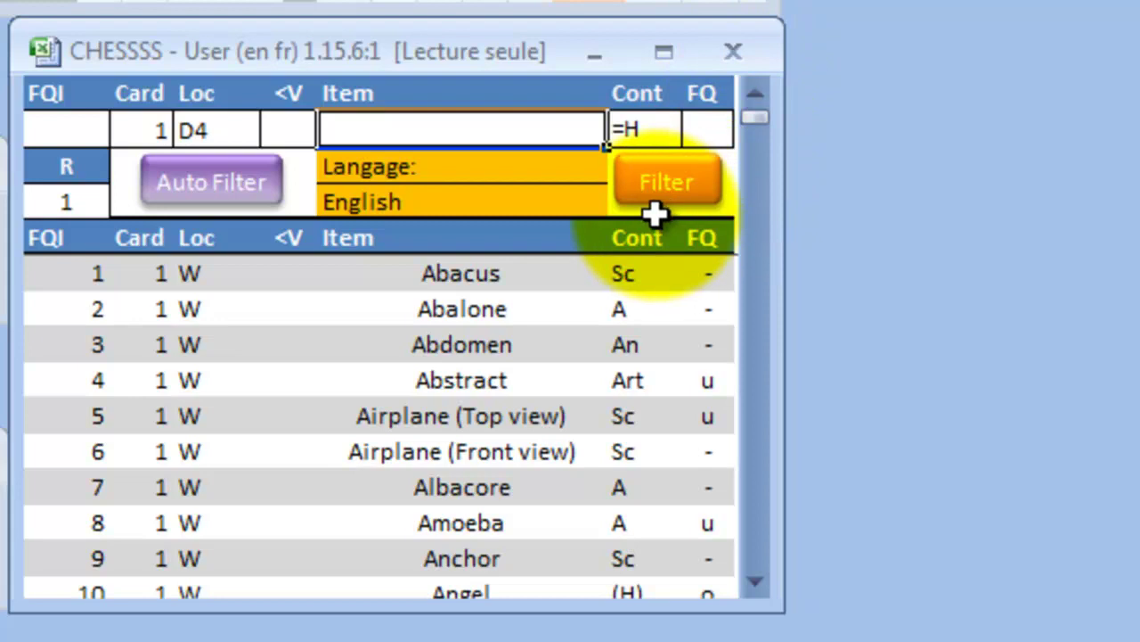
click(681, 181)
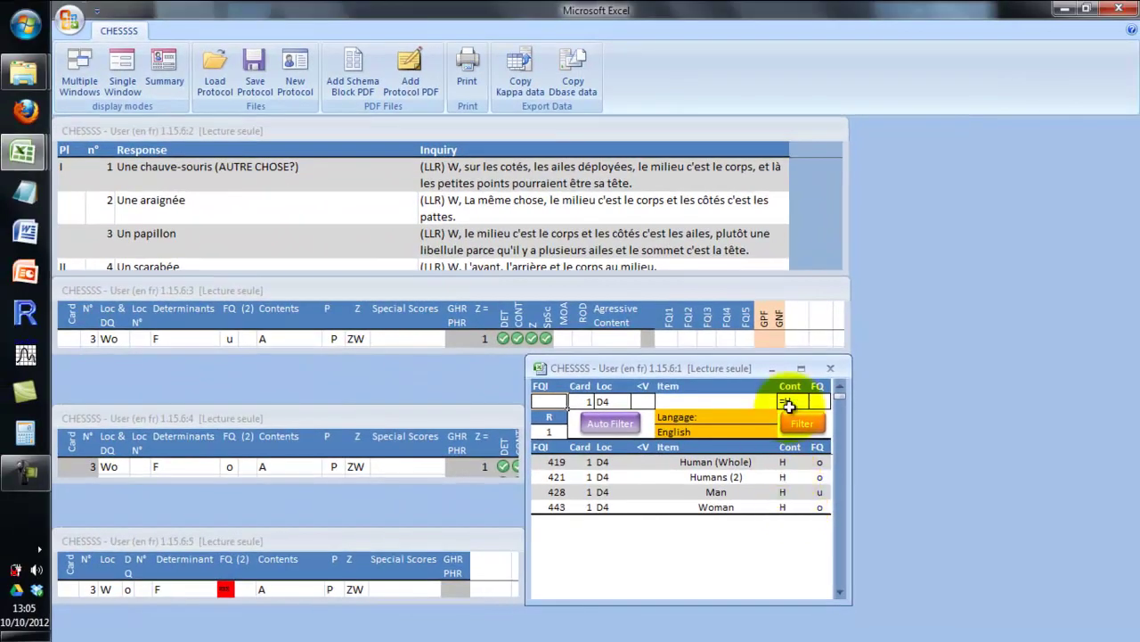
- Clear the content criterion and filter the form quality table for location W and item "spider"
click(789, 403)
key(Delete)
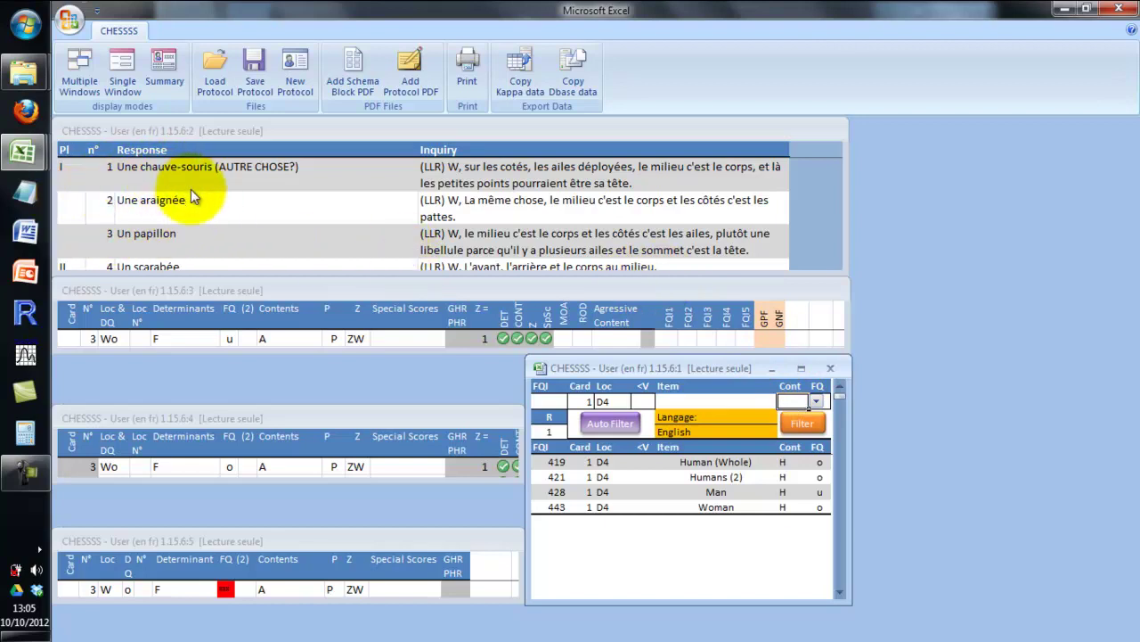
click(610, 402)
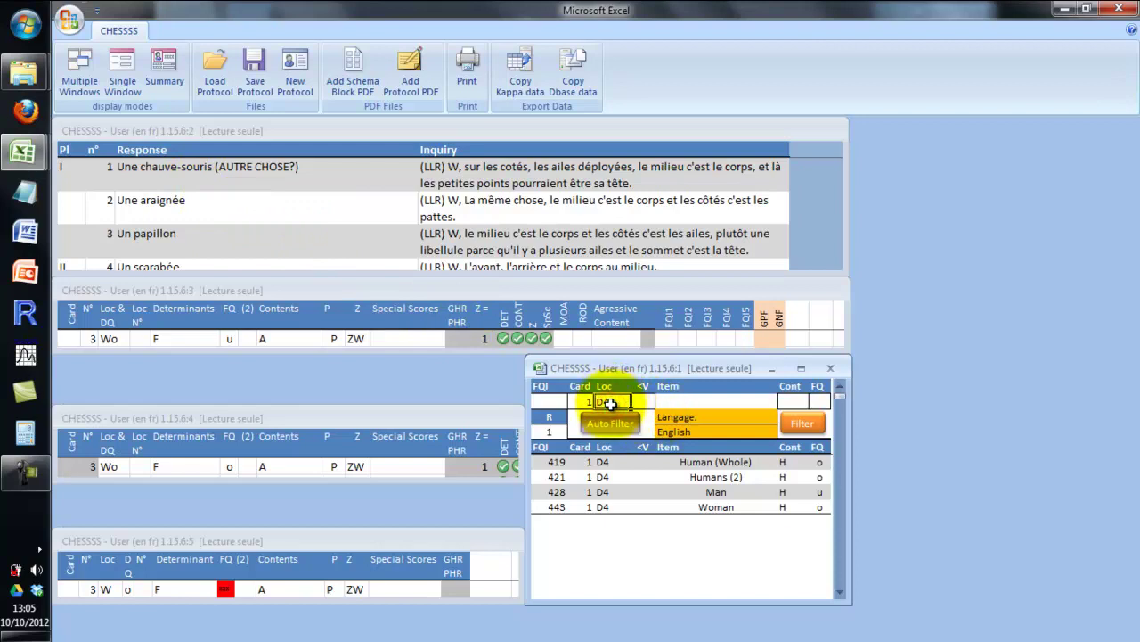
text(W)
key(Tab)
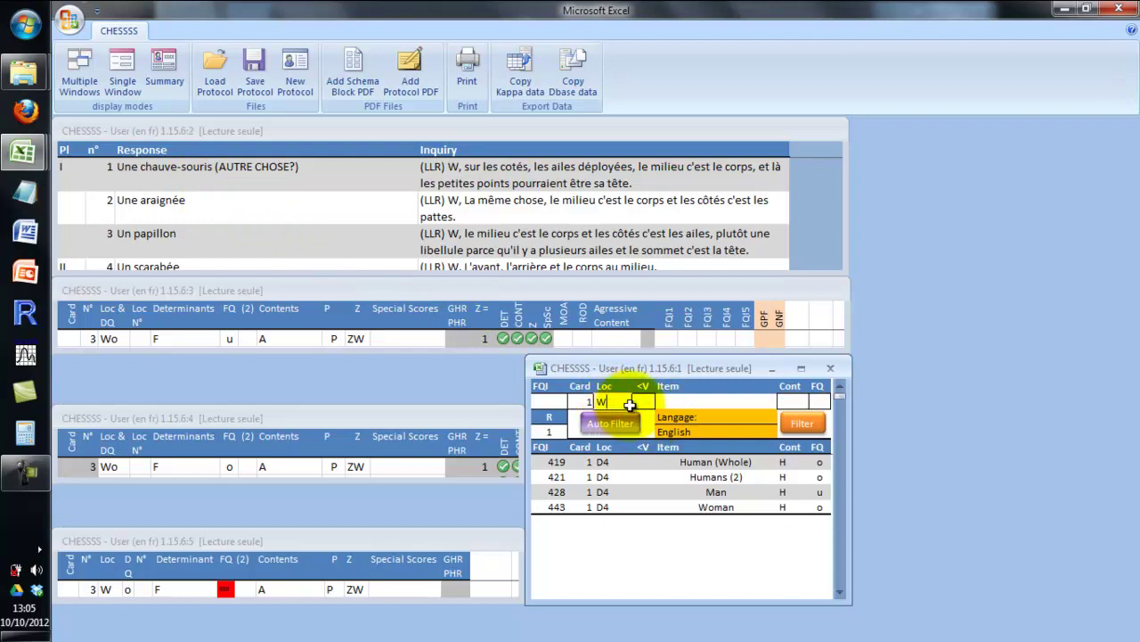
click(673, 402)
text(s)
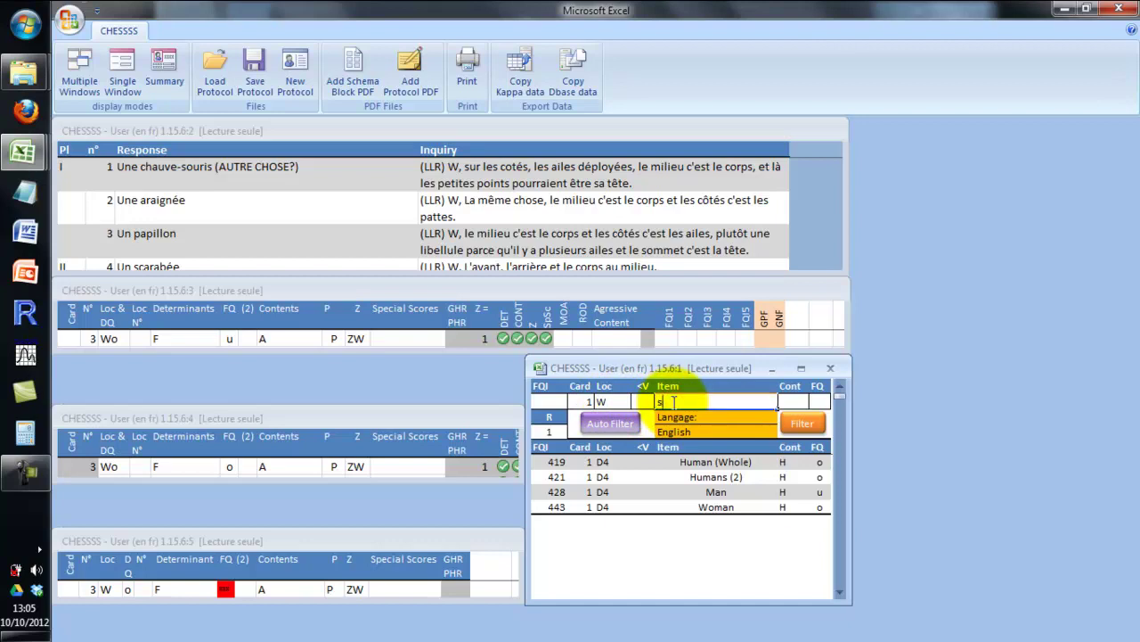
text(pider)
click(801, 425)
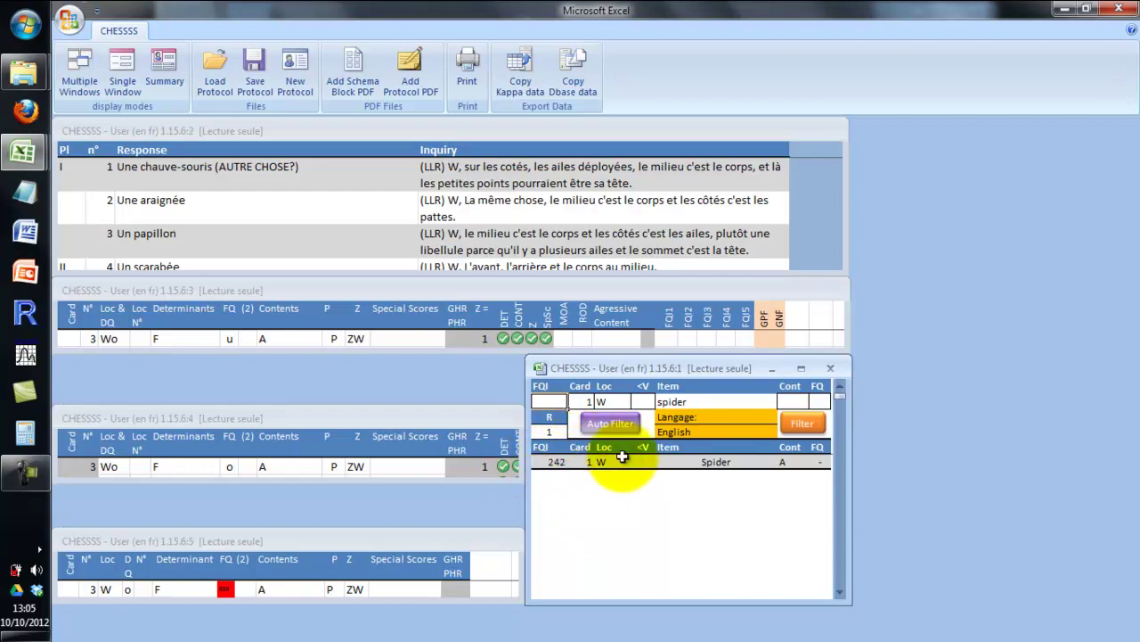
- Set the language of the form quality table to Français
click(740, 434)
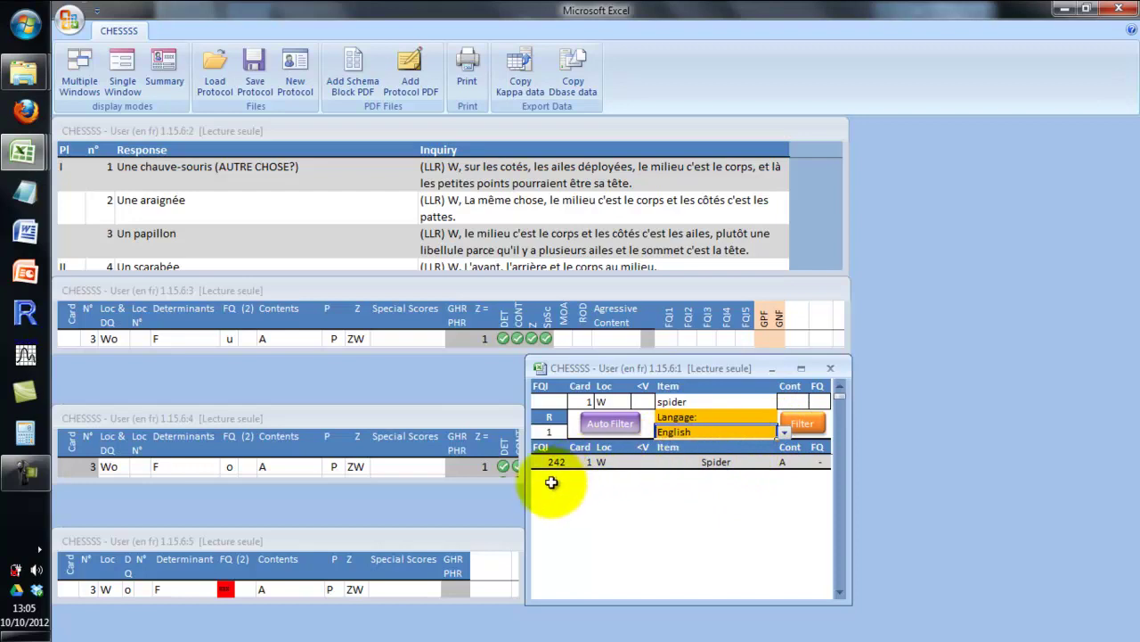
click(784, 432)
click(740, 455)
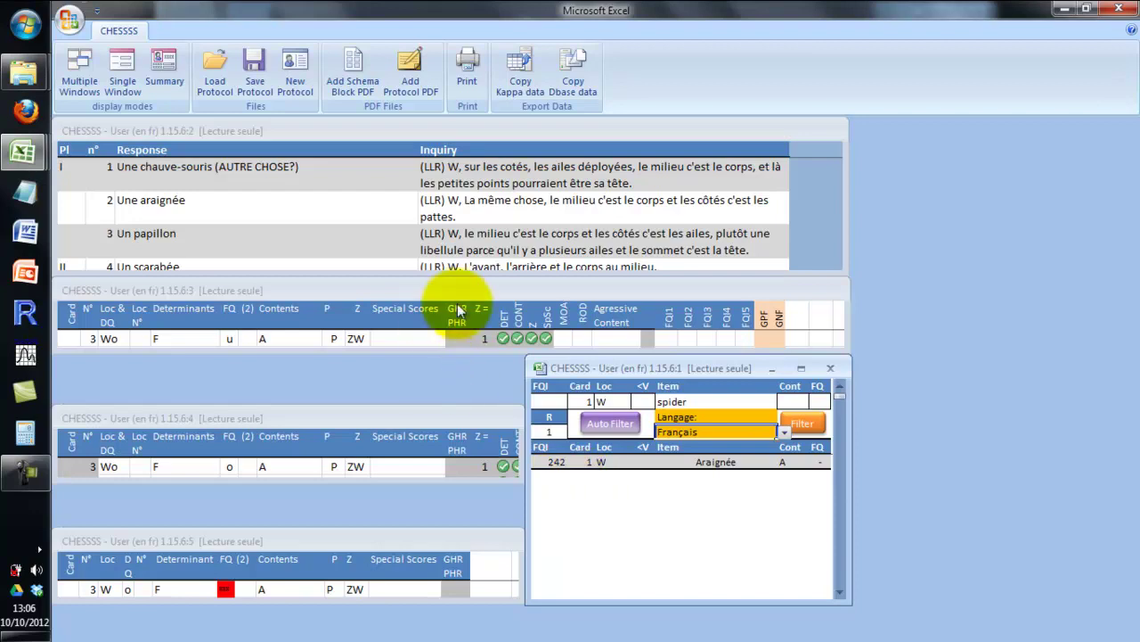
- Enter form quality index 242 in the FQI1 cell of response 2 in the Code window
click(580, 286)
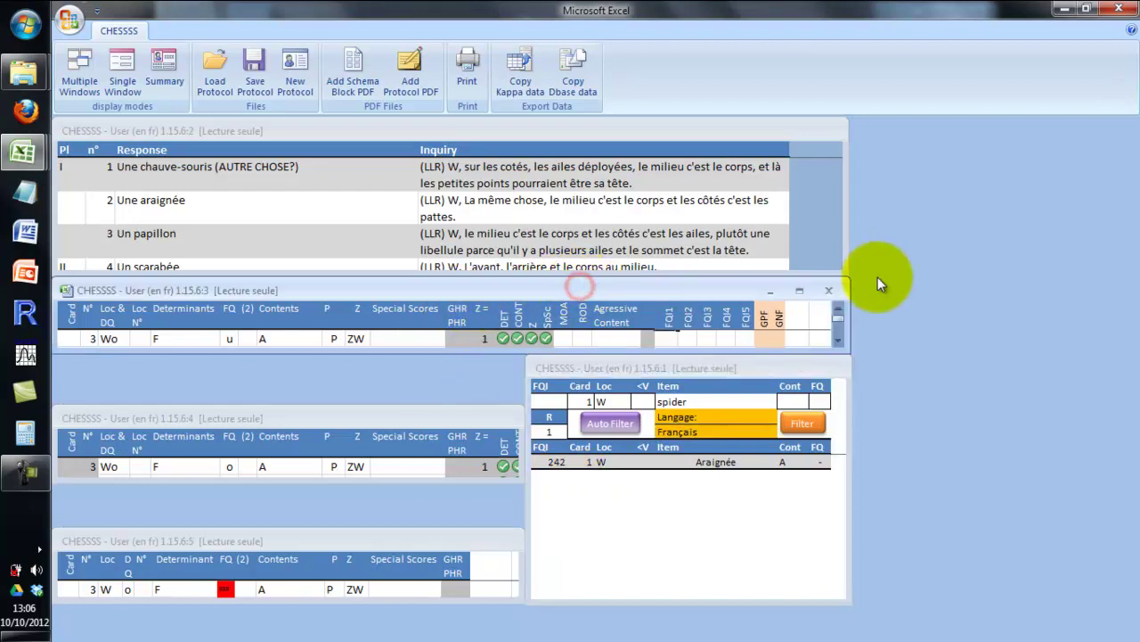
click(838, 308)
click(667, 339)
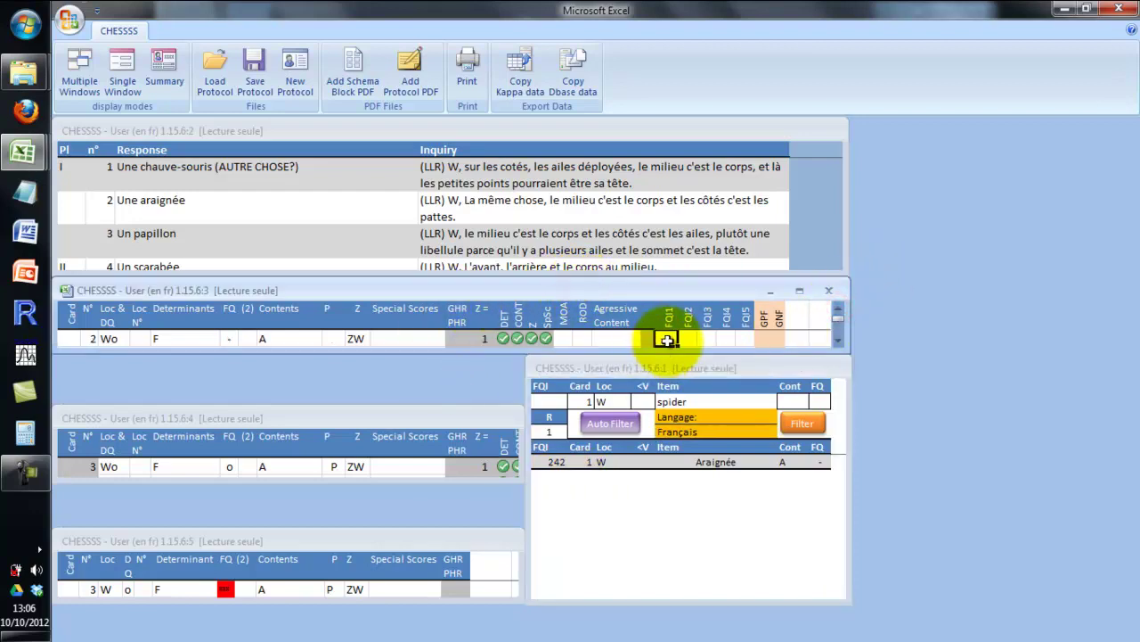
click(687, 339)
click(707, 337)
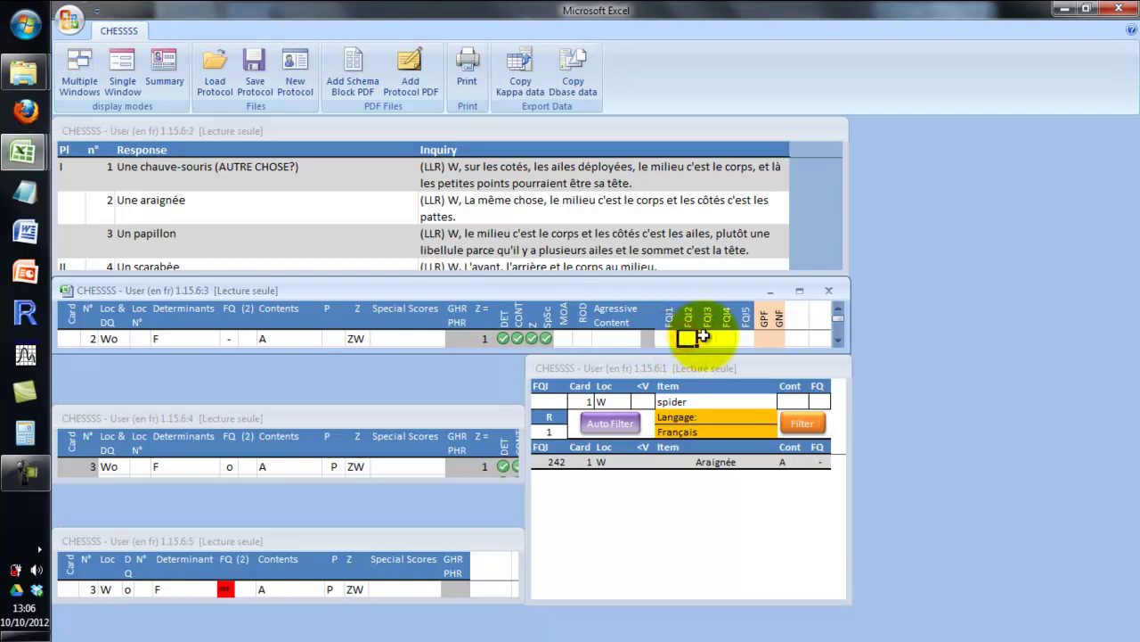
click(726, 337)
click(745, 338)
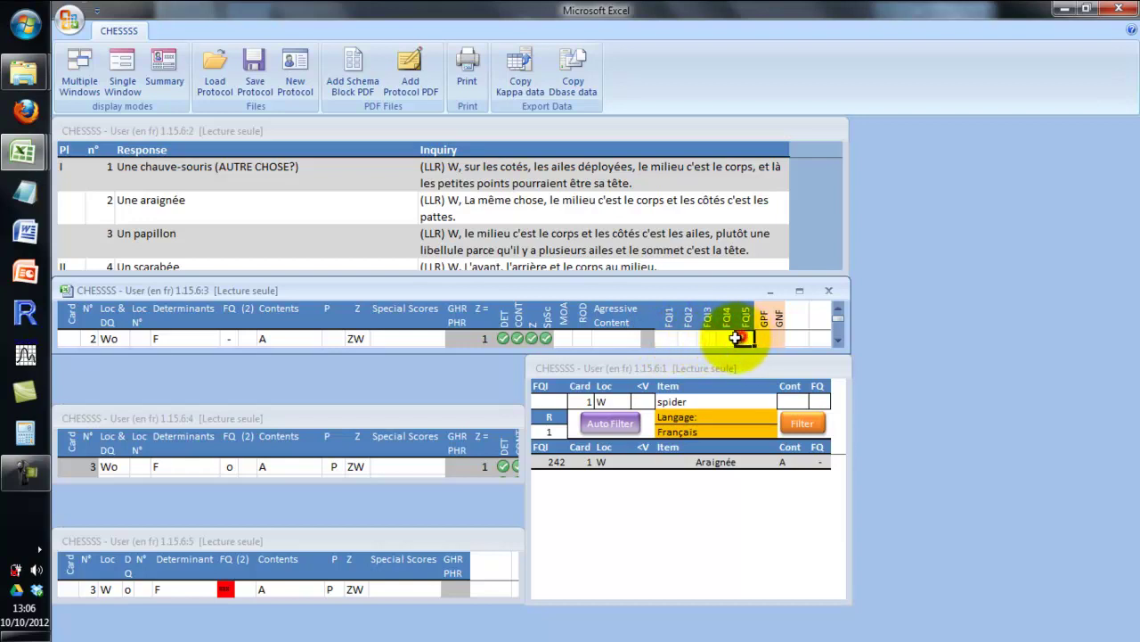
click(669, 340)
text(242)
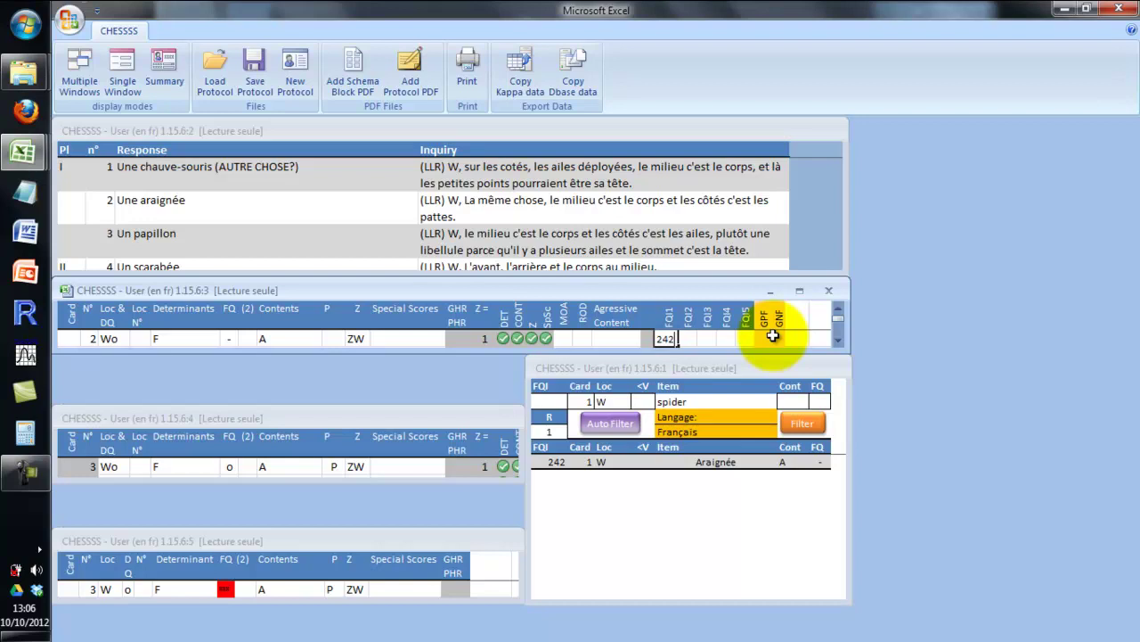
key(Tab)
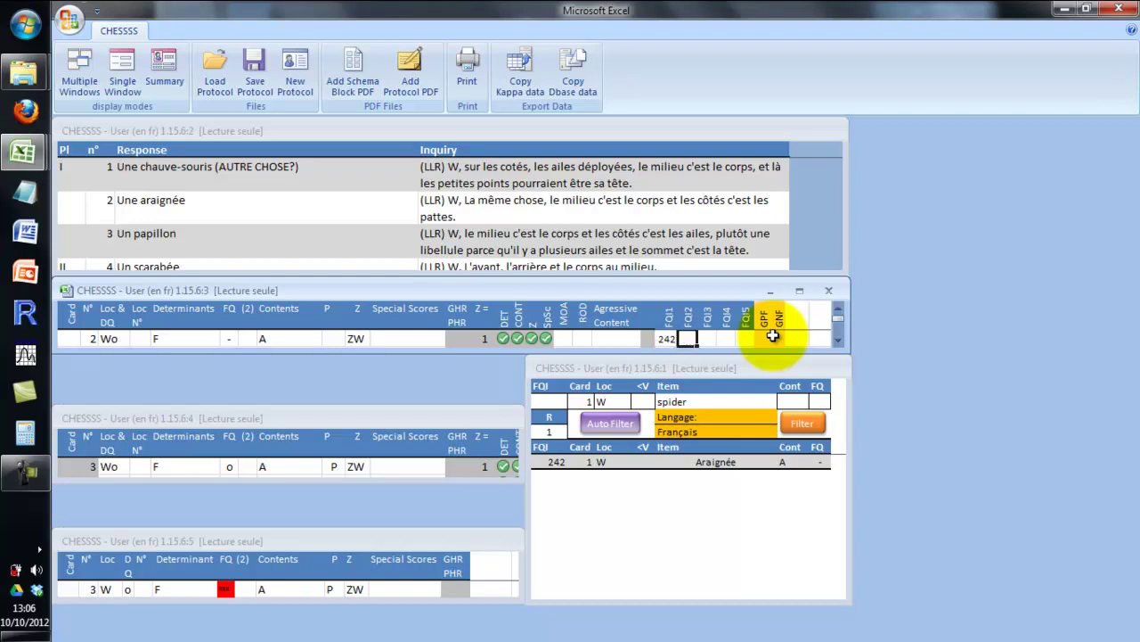
click(706, 337)
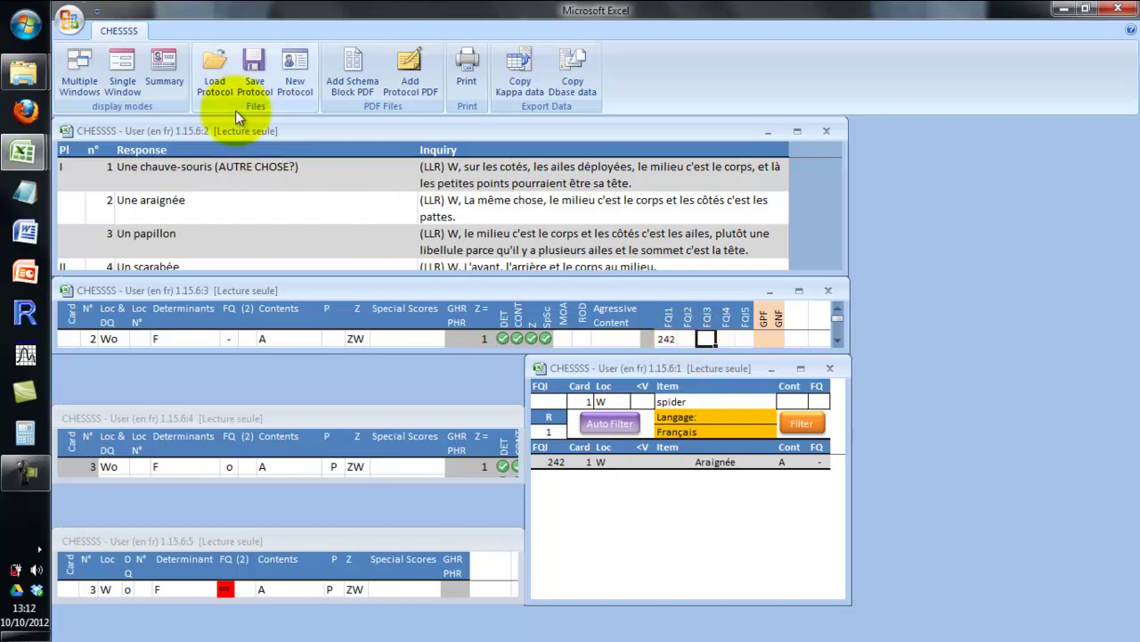
- View the Summary display, compute it for 2xScoring to compare the second coding, and set it back to Scoring
click(164, 81)
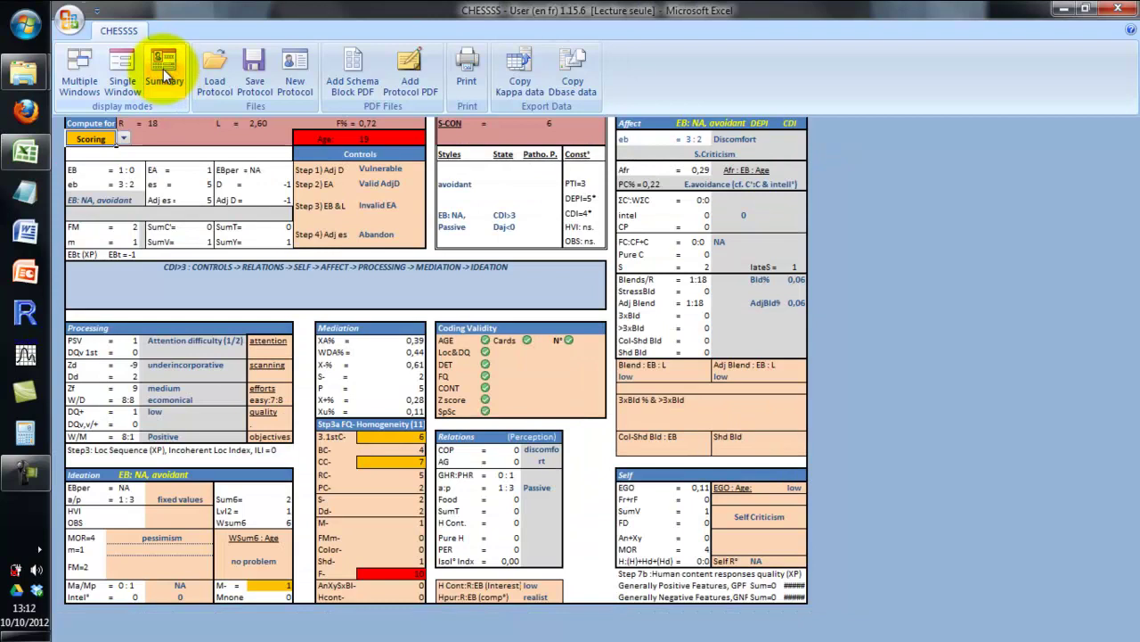
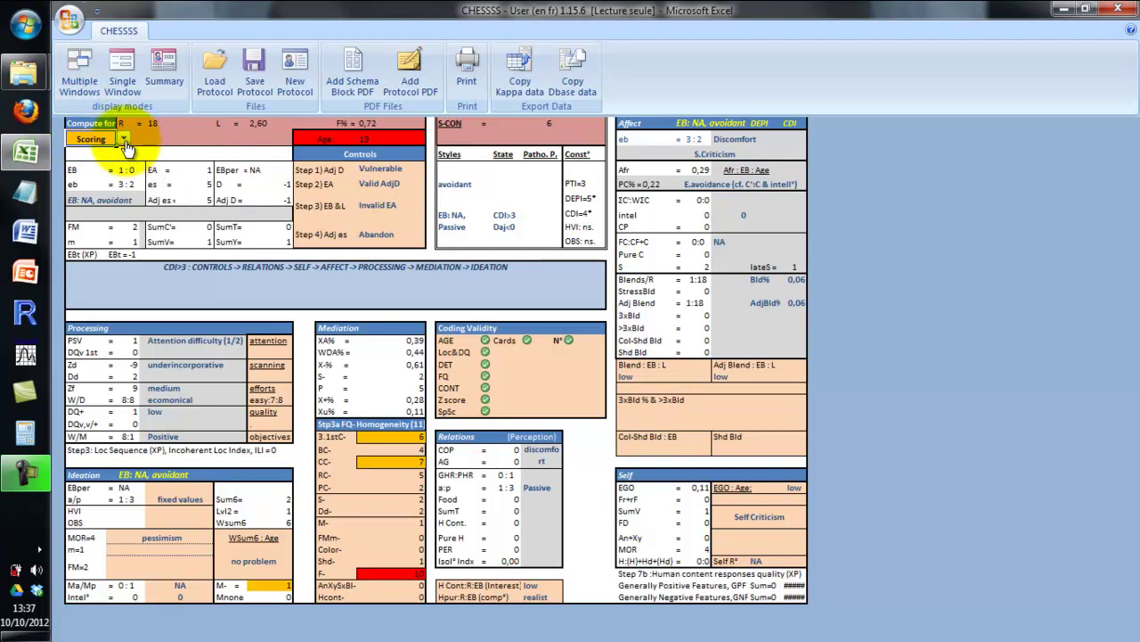
click(125, 140)
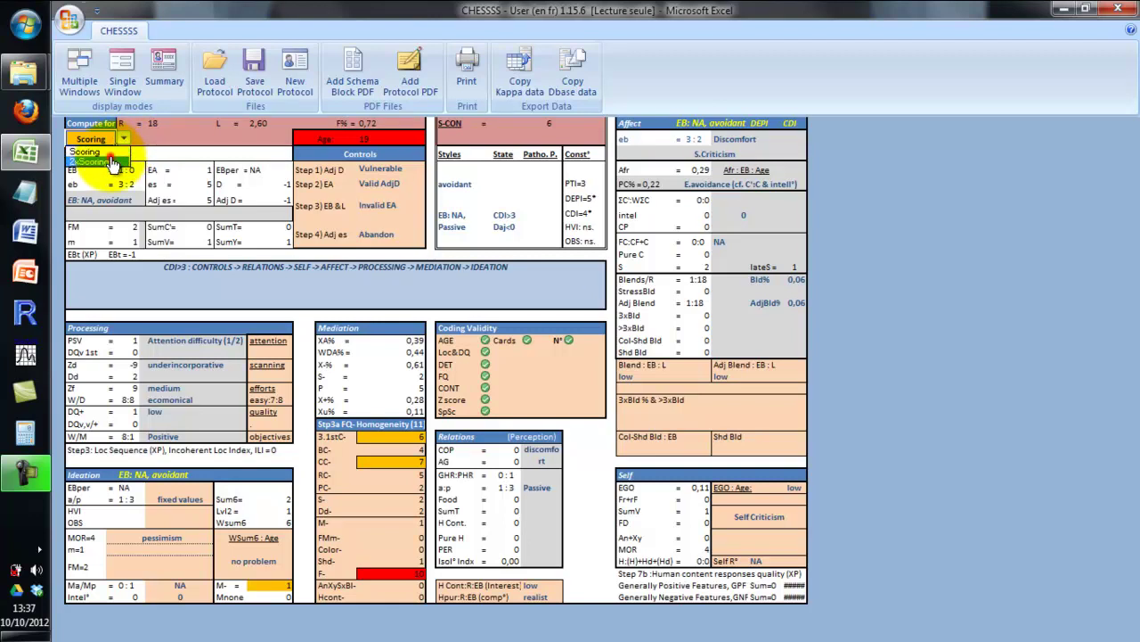
click(105, 162)
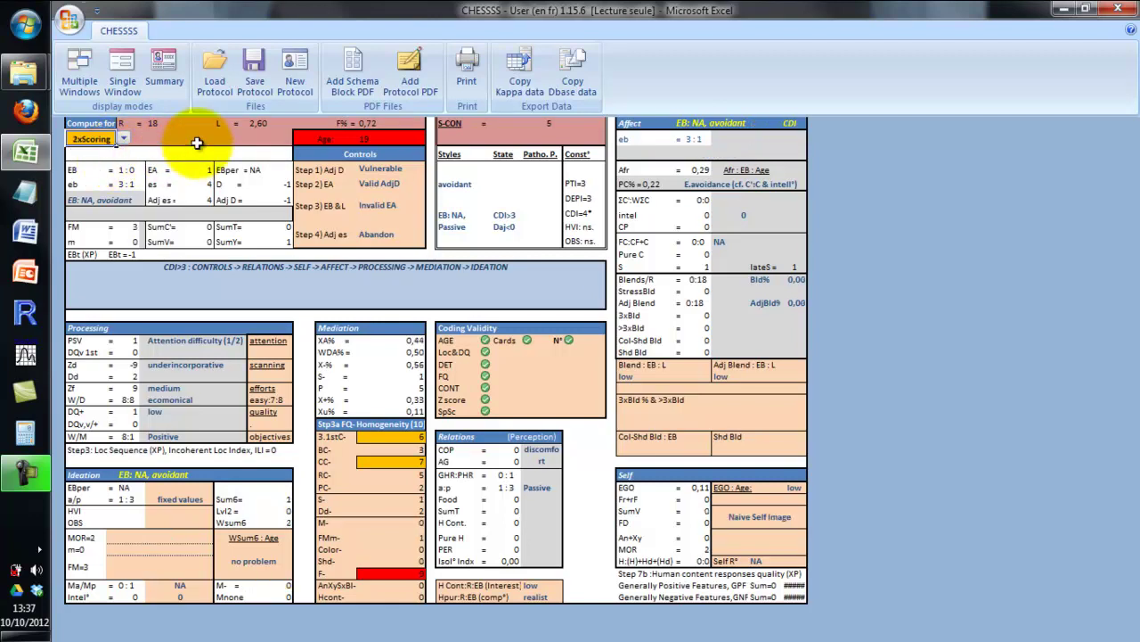
click(125, 140)
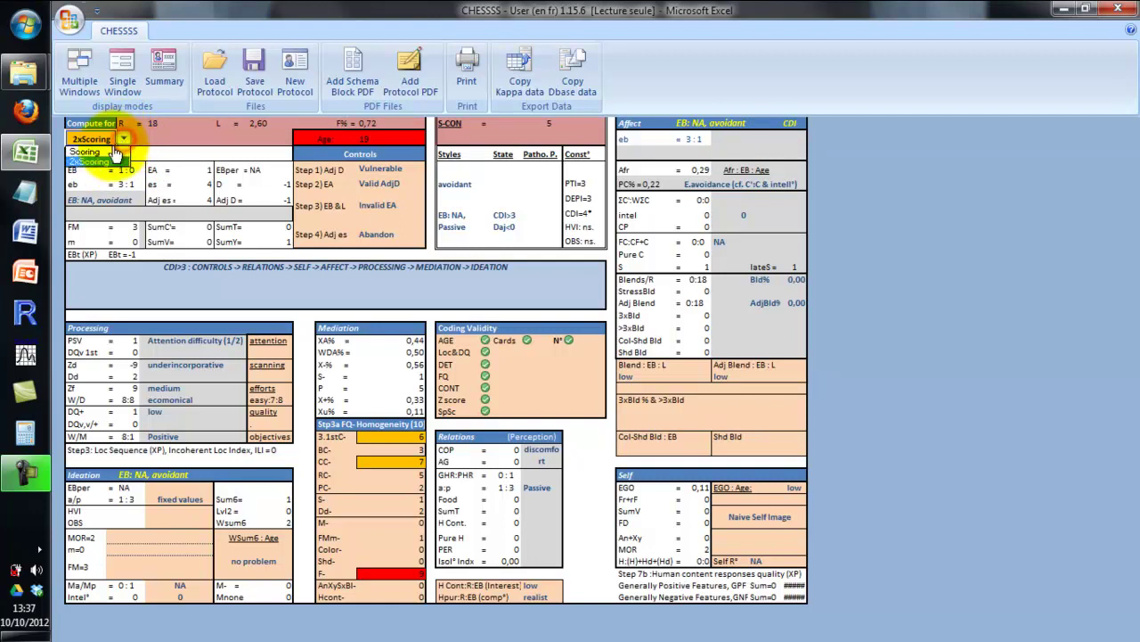
click(98, 151)
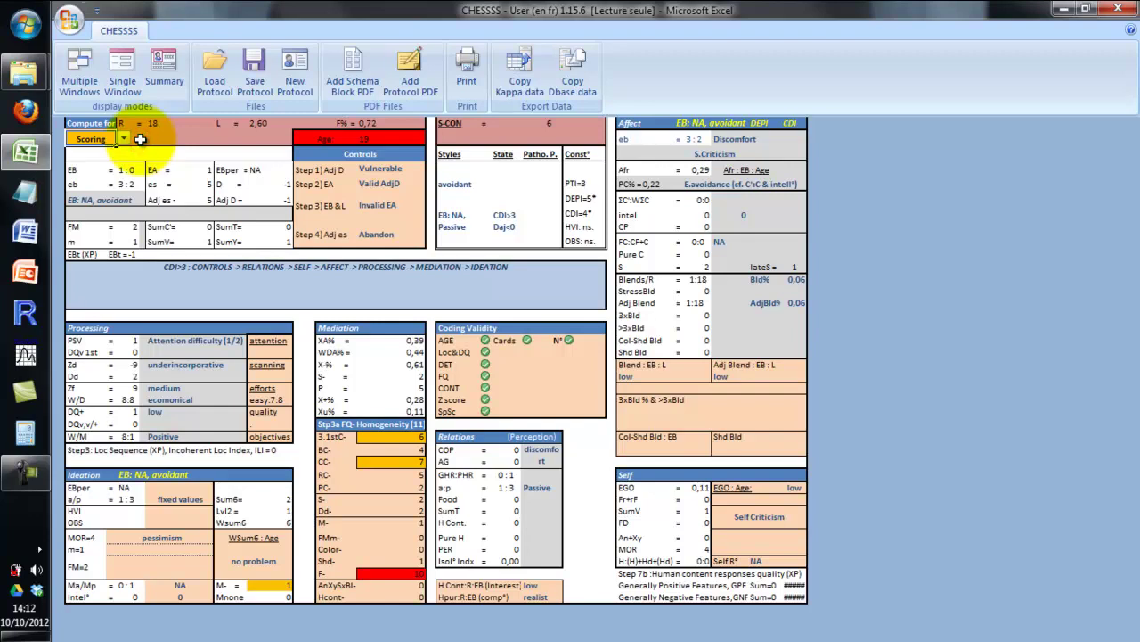
- Return to the Single Window display and save the protocol as Example 1.ches, replacing the existing file
click(122, 78)
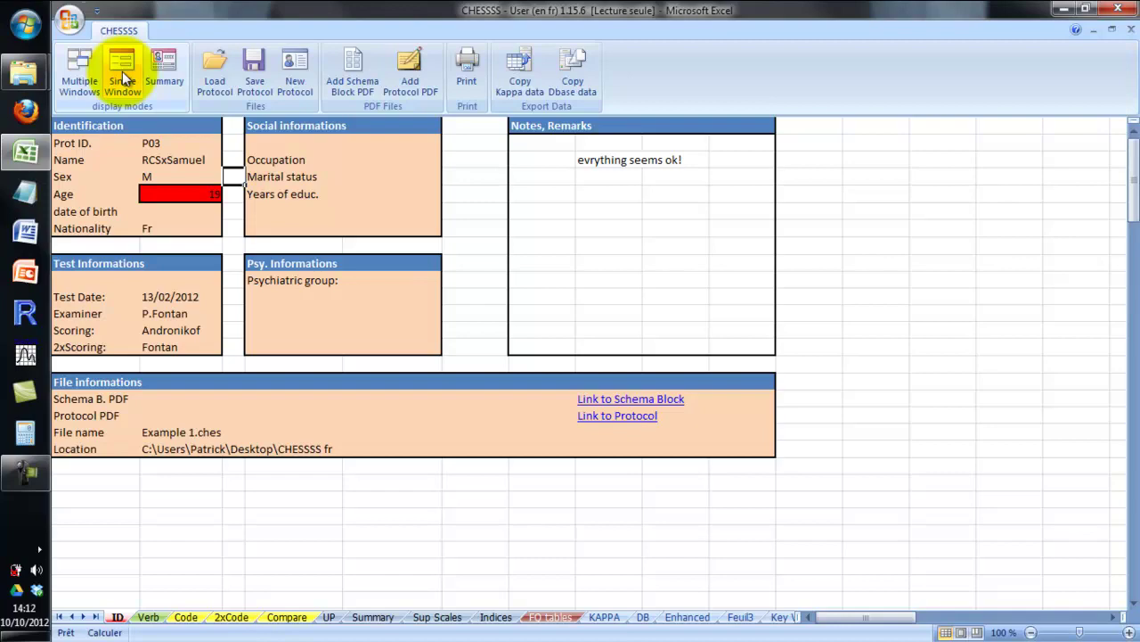
click(255, 64)
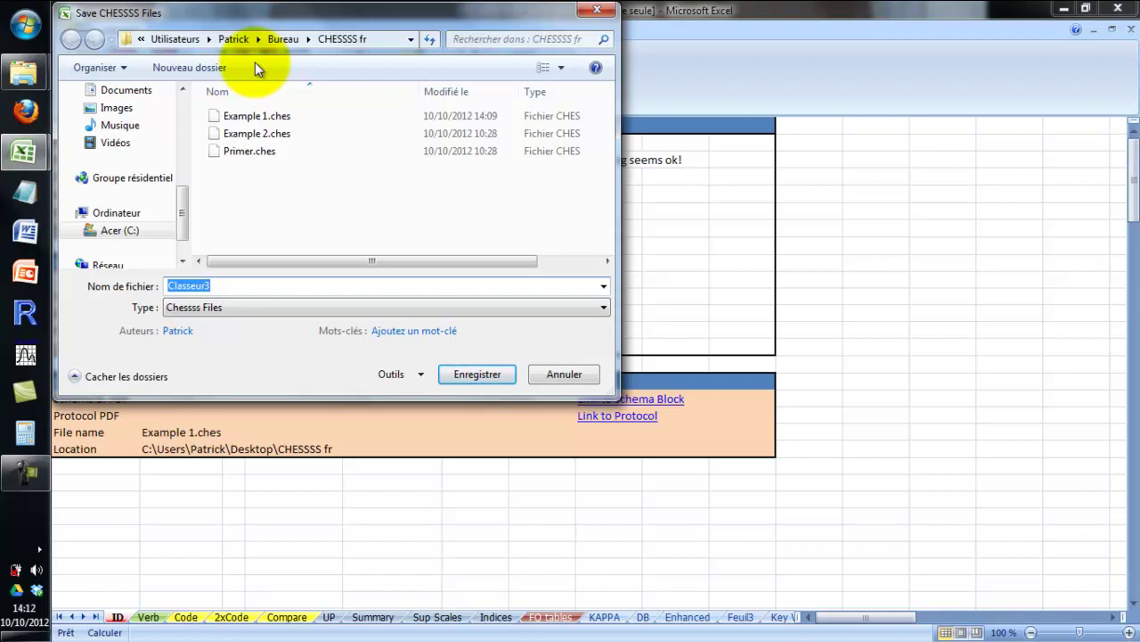
click(248, 117)
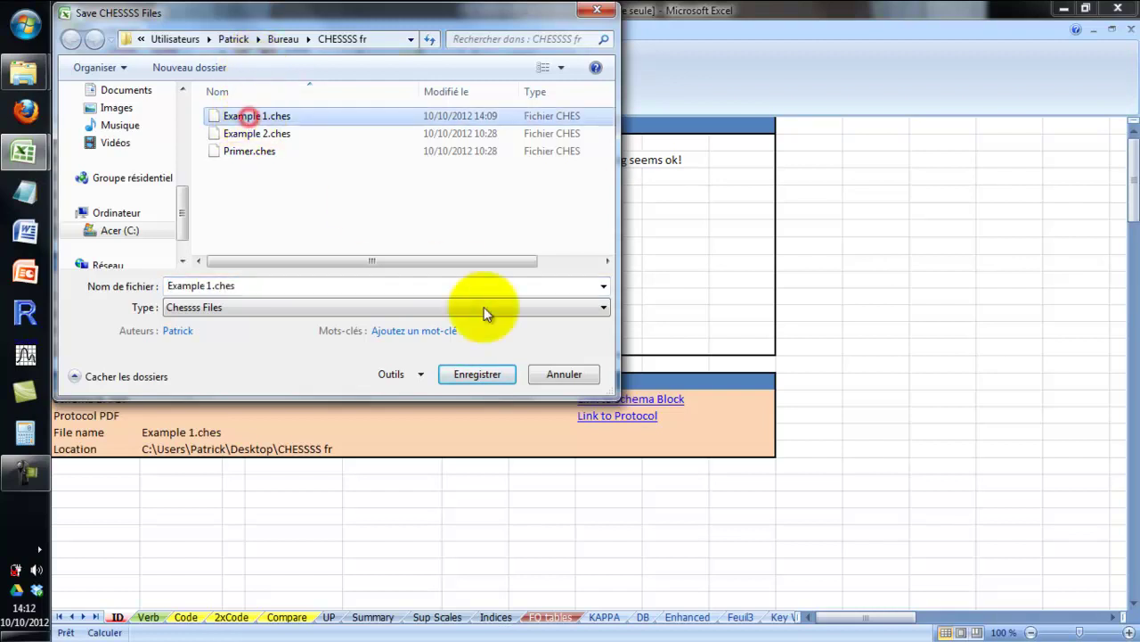
click(483, 367)
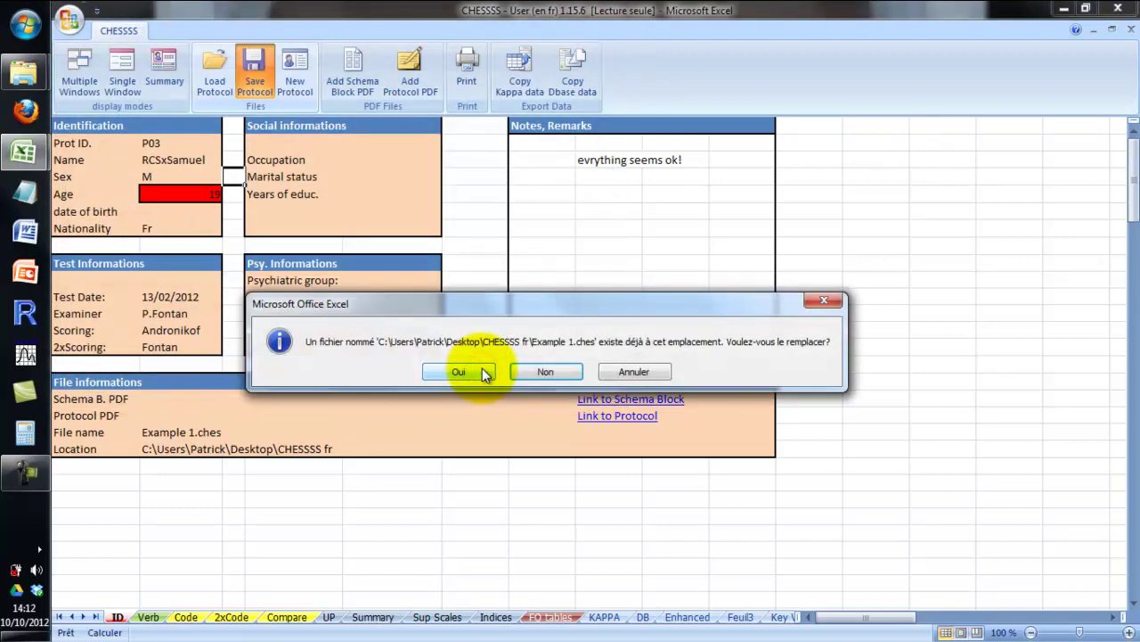
click(482, 368)
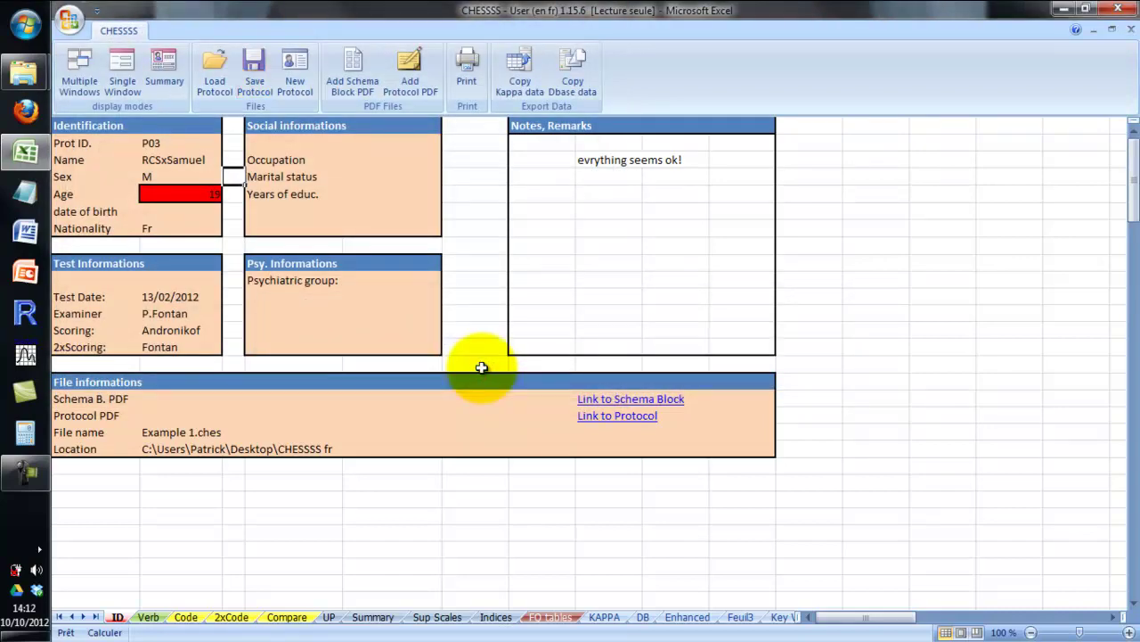